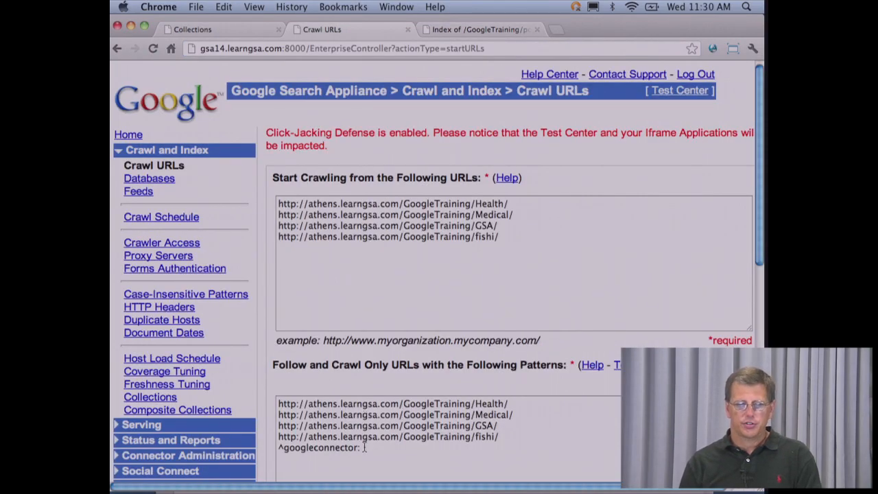
Step: Check the ^googleconnector: entry in the follow-and-crawl URL patterns
scroll(364, 448, down, 3)
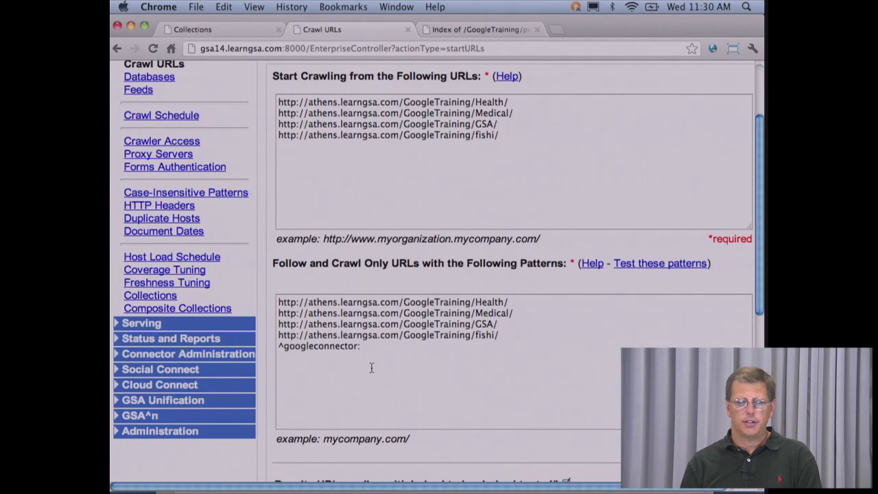
drag(367, 347, 271, 348)
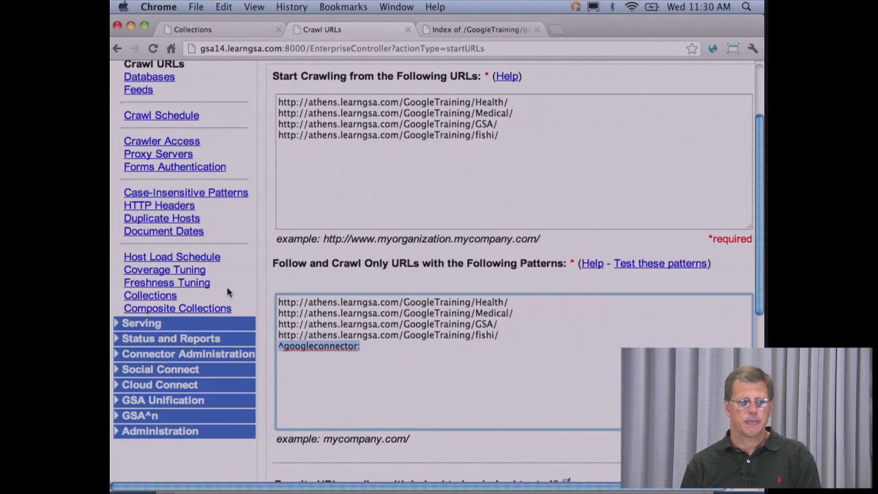
Step: Exclude content matching googleconnector://myldap.localhost/ from default_collection and save the collection
click(173, 297)
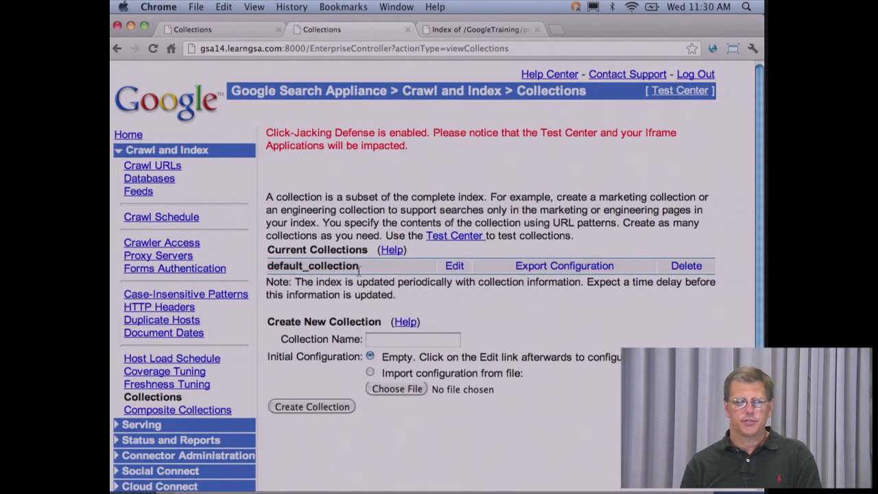
click(455, 266)
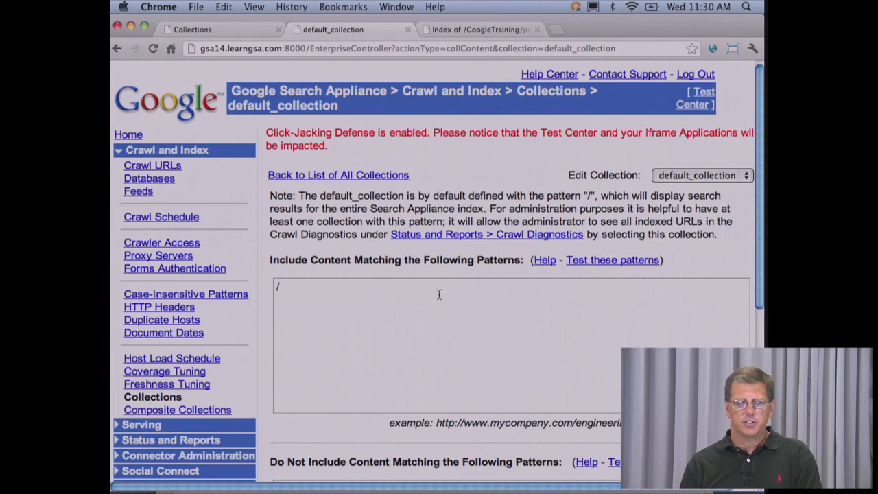
scroll(439, 293, down, 5)
click(426, 357)
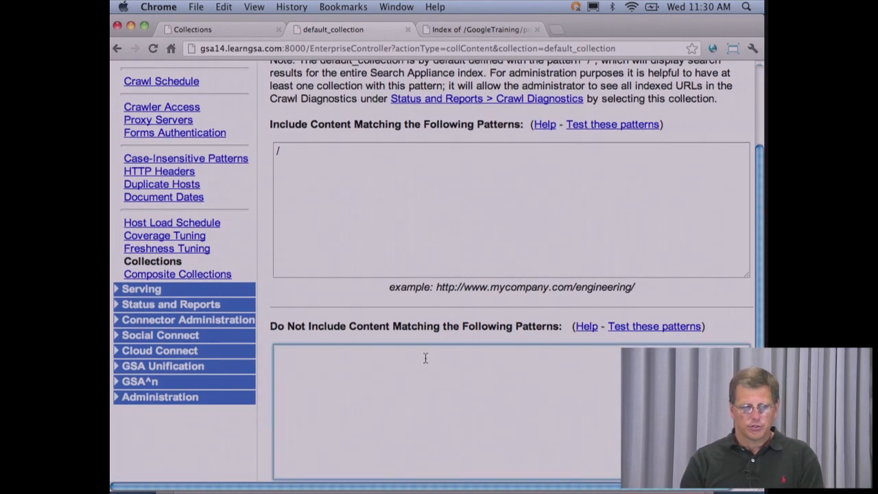
text(google)
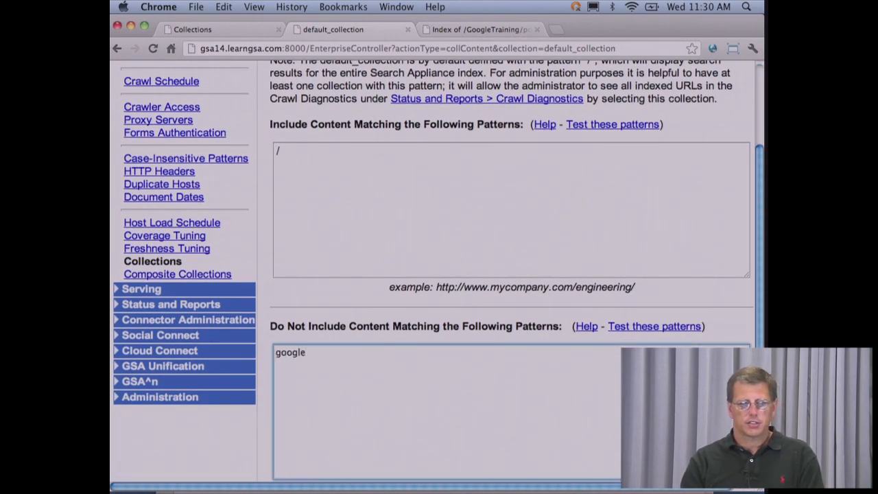
text(connector:)
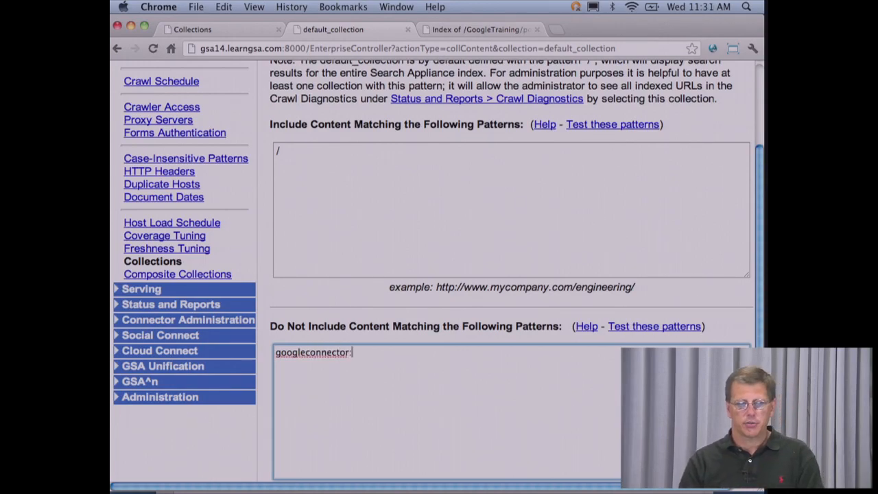
text(//myldap)
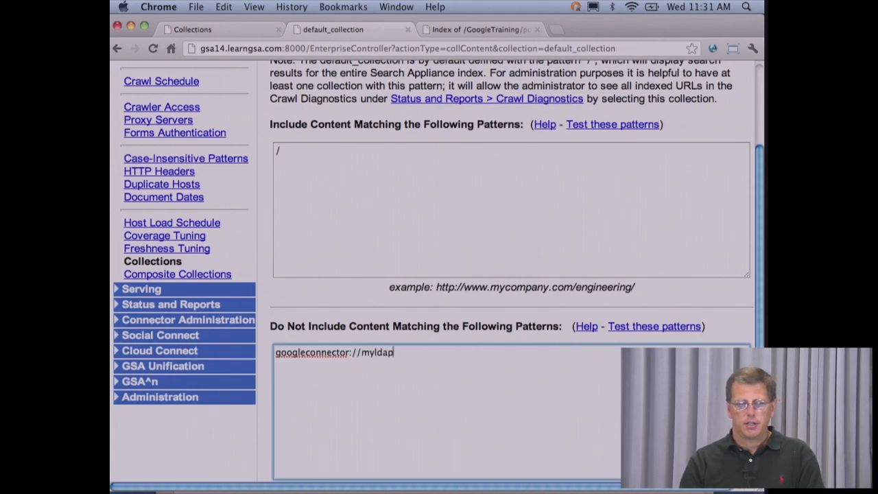
text(.localhost/)
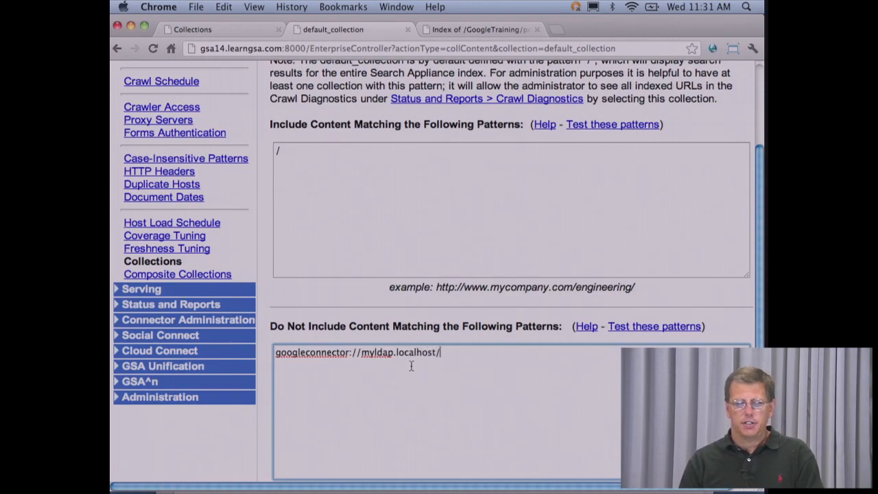
double_click(383, 352)
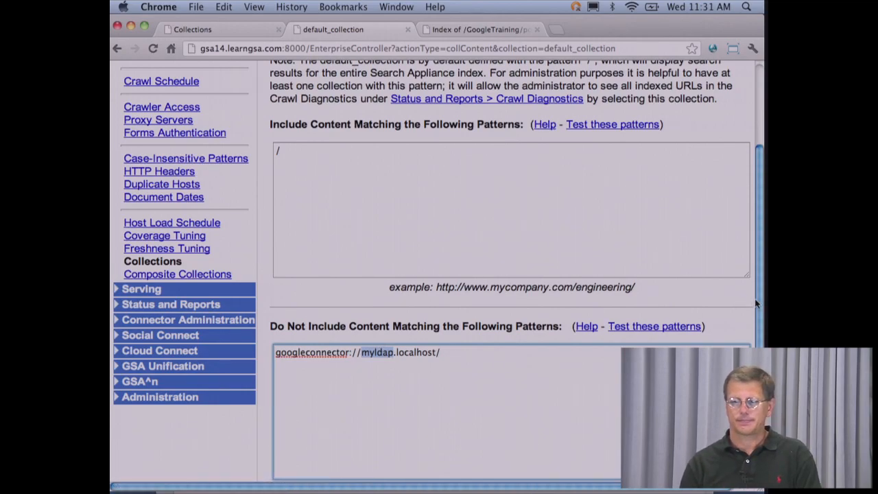
drag(756, 300, 758, 373)
click(693, 410)
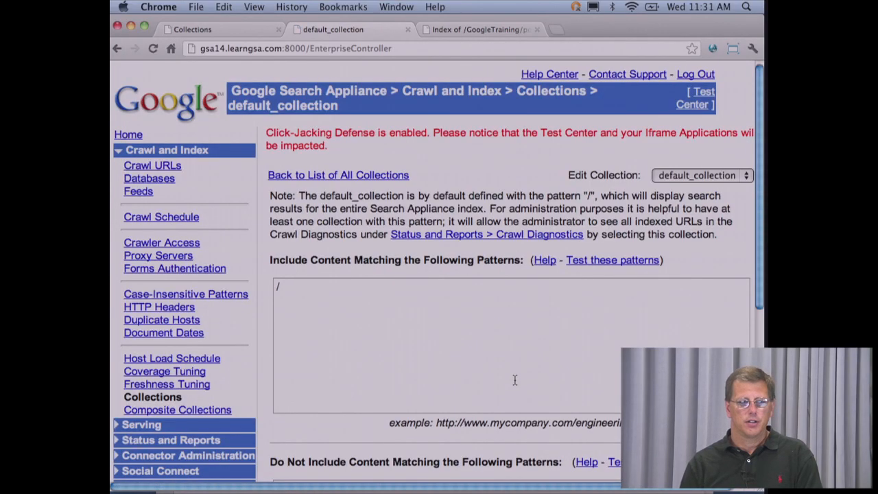
Step: Create a new empty collection named people_collection
click(171, 397)
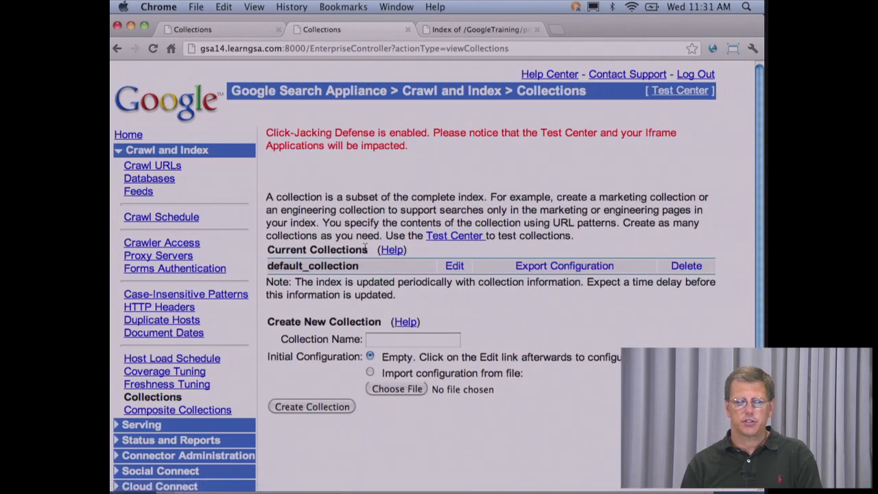
click(388, 340)
text(people_c)
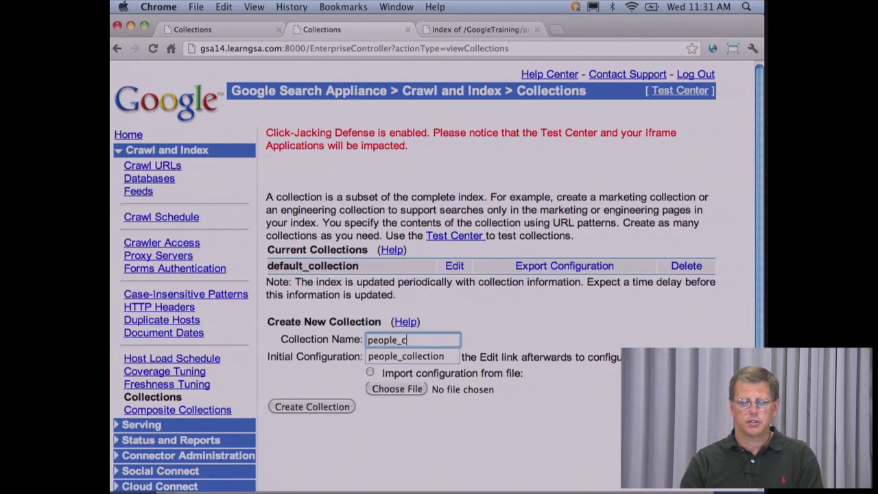
text(ollection)
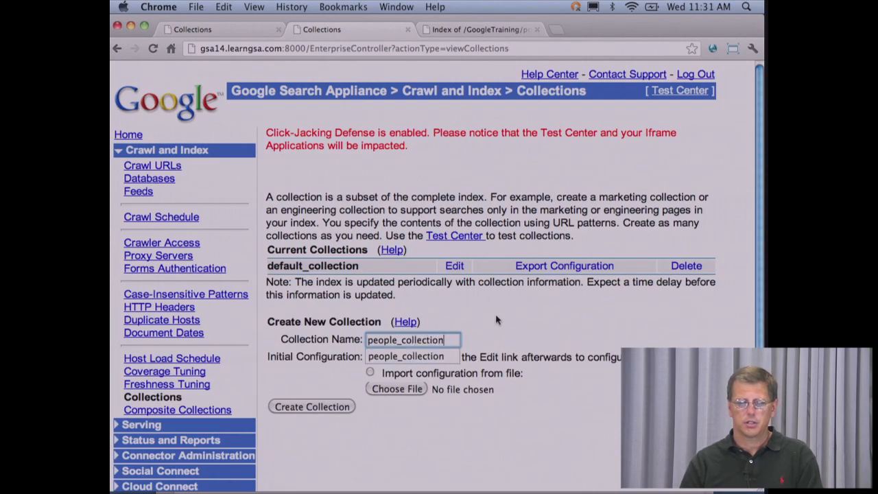
click(345, 406)
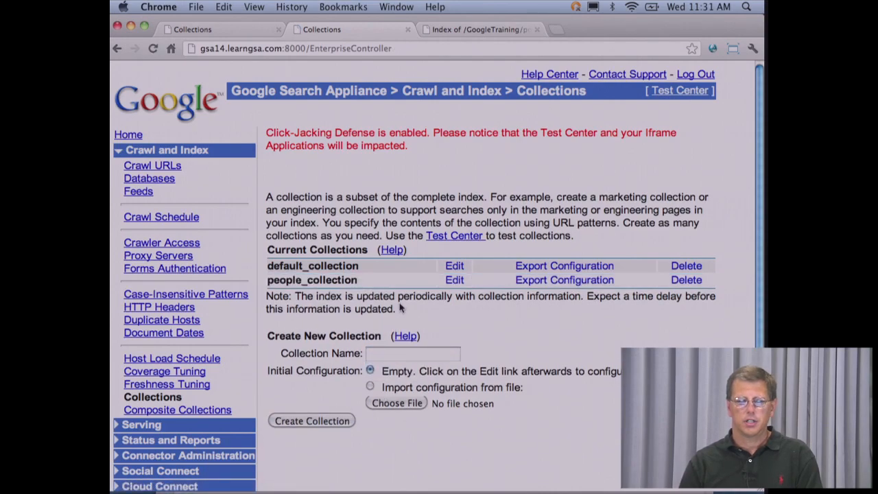
Step: Set people_collection's include pattern to googleconnector://myldap.localhost/ without a leading caret, and save the collection
click(455, 281)
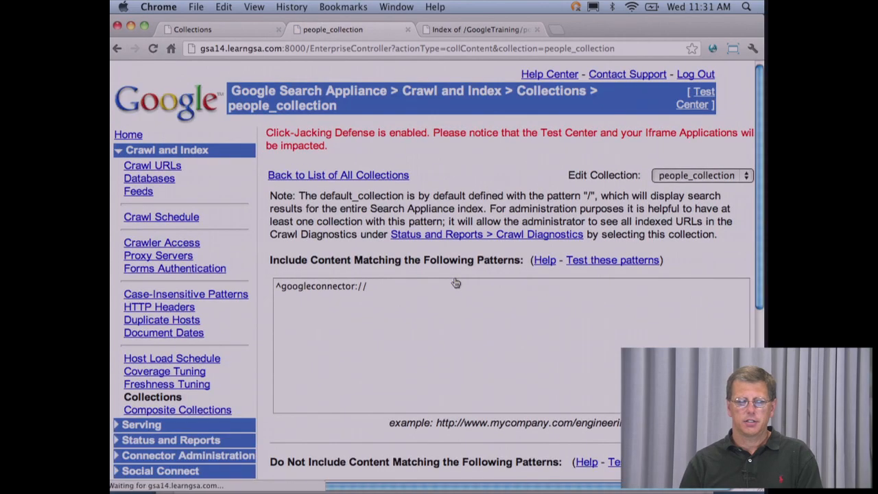
click(434, 288)
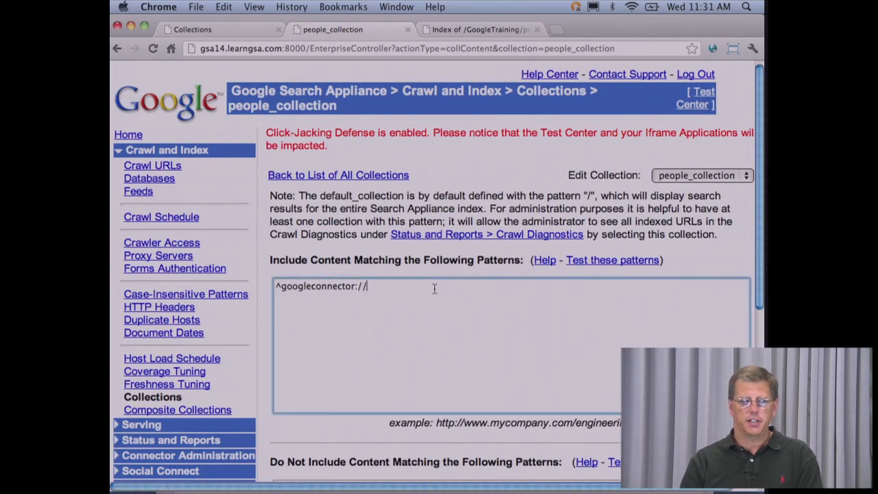
text(myldap.)
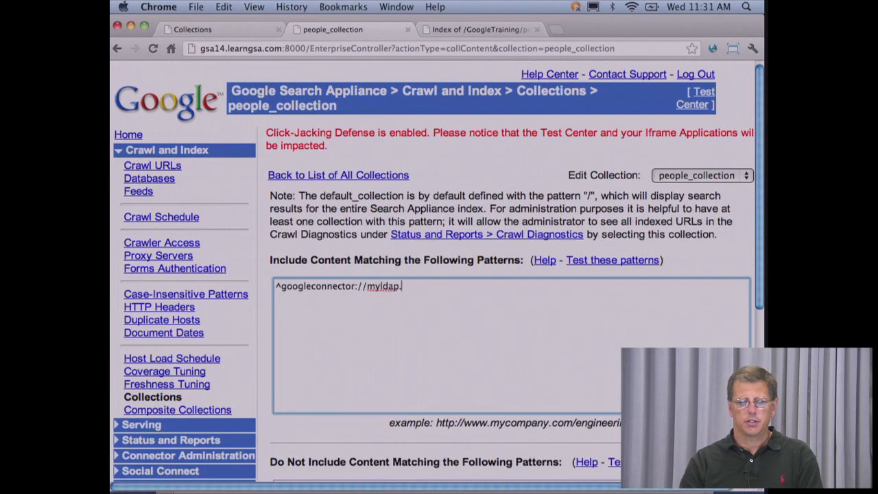
text(localhost/)
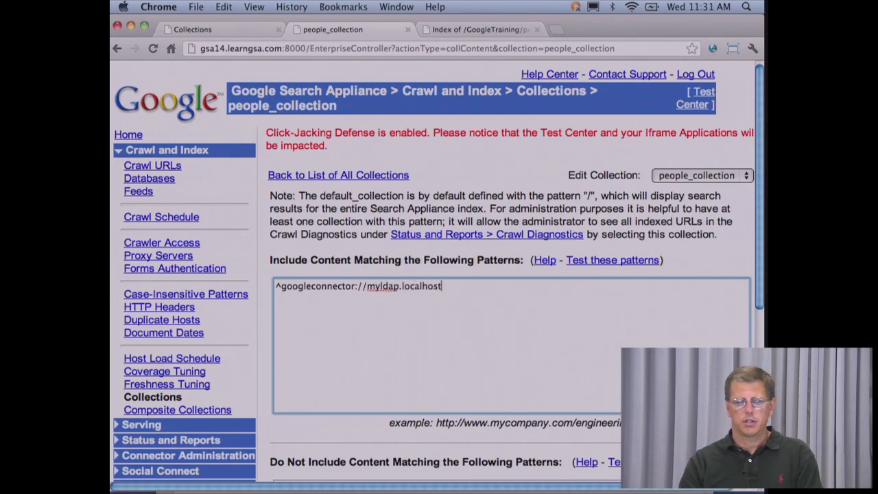
click(282, 289)
key(BackSpace)
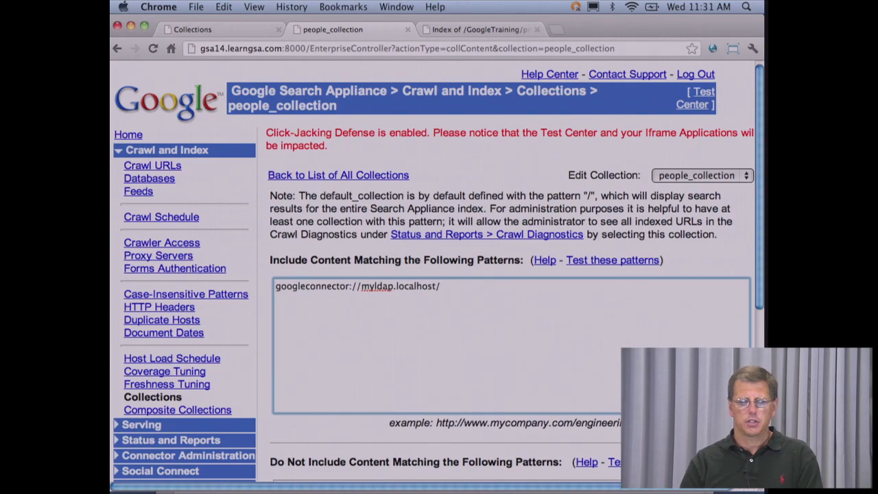
scroll(378, 308, down, 5)
scroll(378, 308, down, 3)
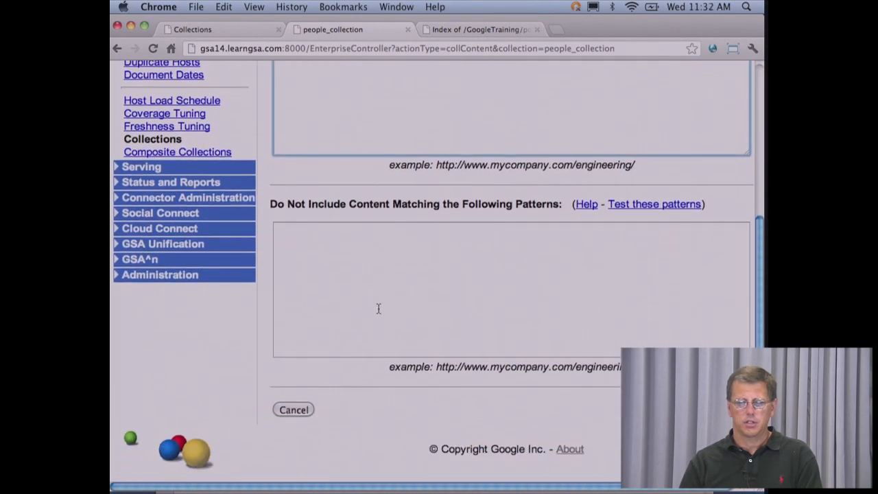
click(692, 409)
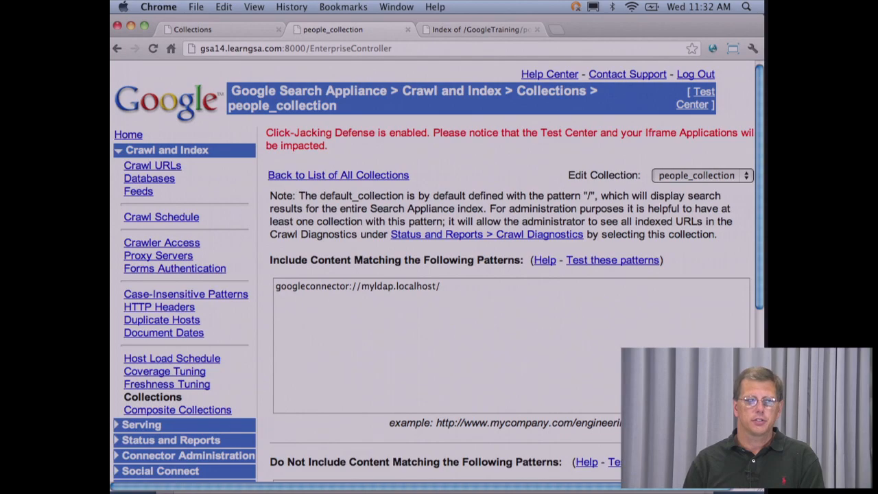
Step: Start adding a new connector under the internal connector manager ConnectorManager0
scroll(439, 274, down, 1)
mouse_move(446, 474)
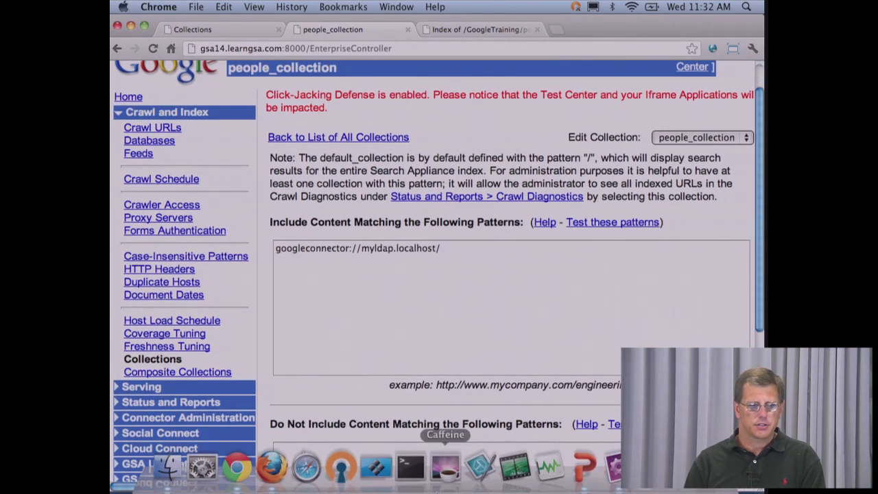
click(226, 424)
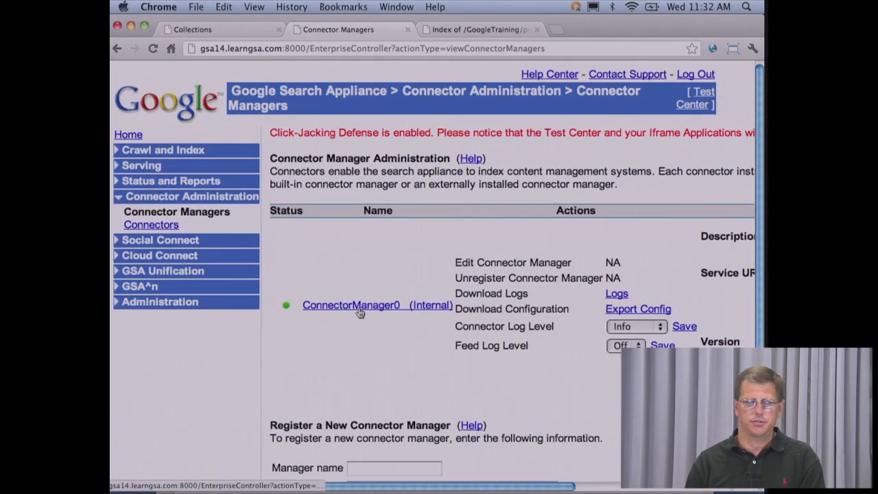
click(360, 313)
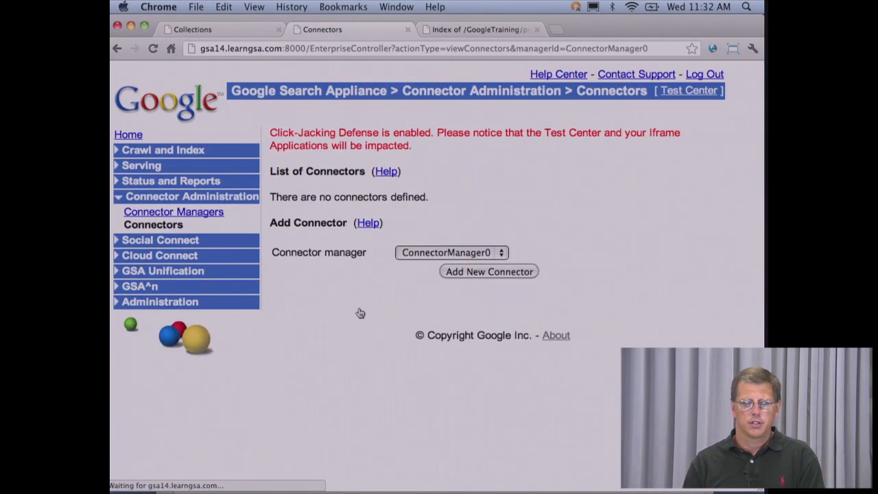
click(494, 271)
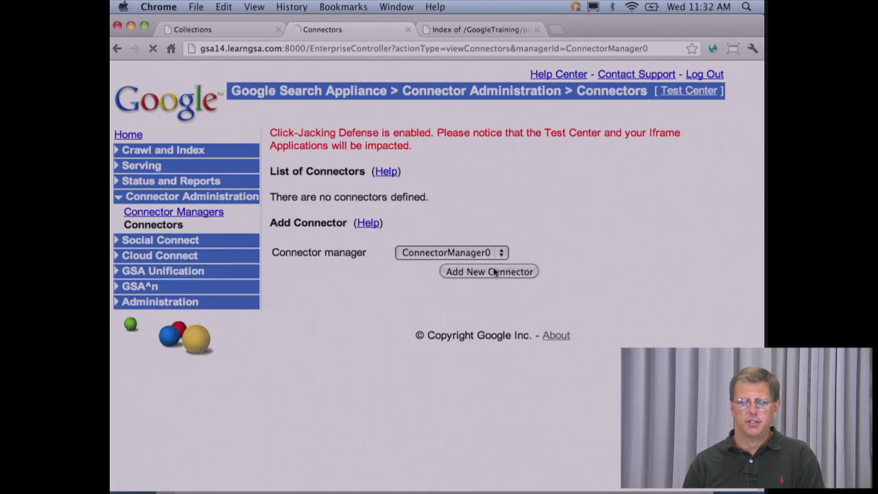
Step: Set the connector type to LDAPConnectorType, name it myldap, and get its configuration form
click(582, 237)
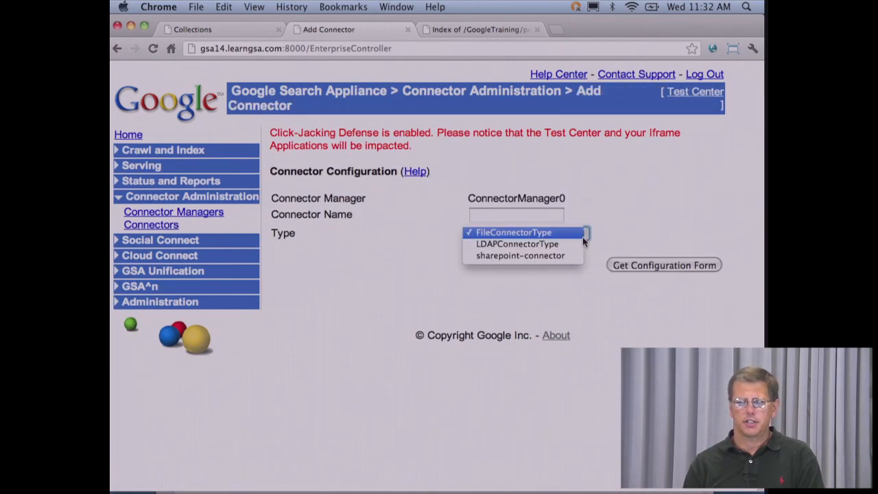
click(567, 252)
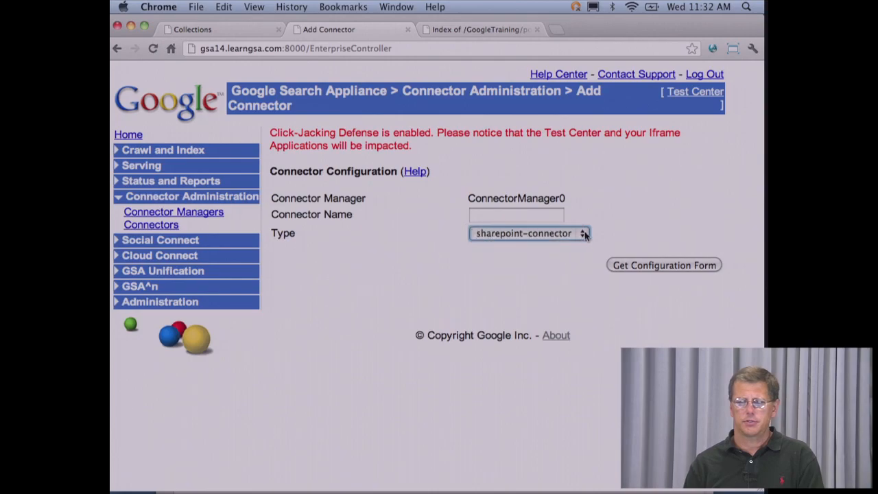
click(582, 234)
click(549, 221)
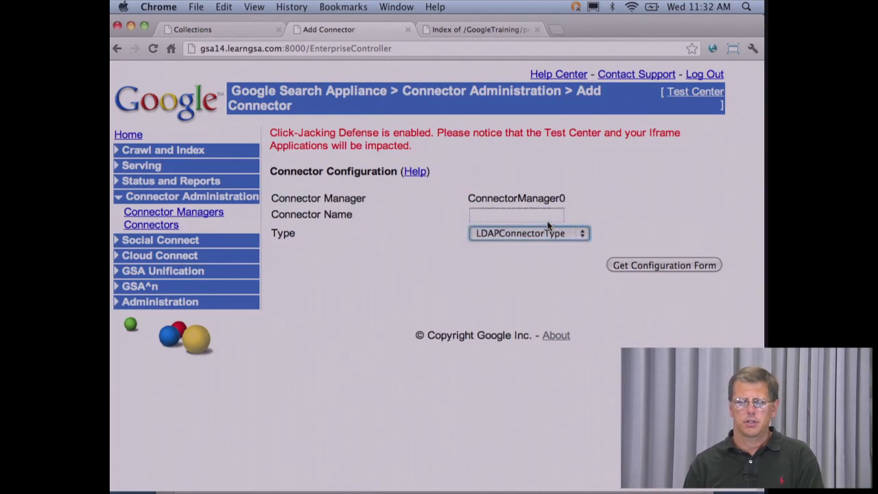
click(512, 216)
text(myldap)
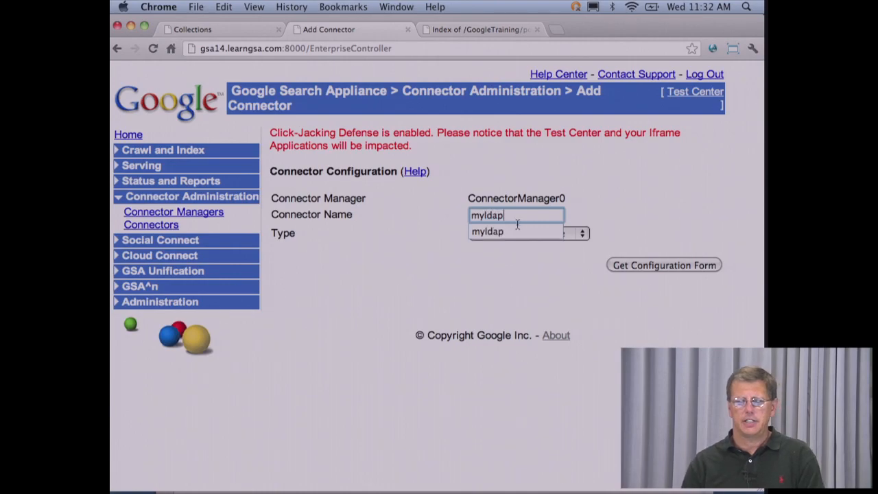
key(Down)
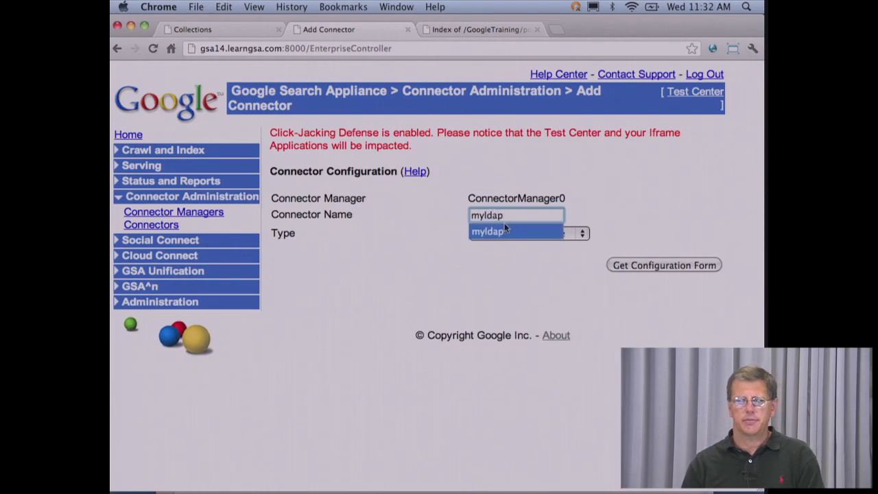
click(633, 264)
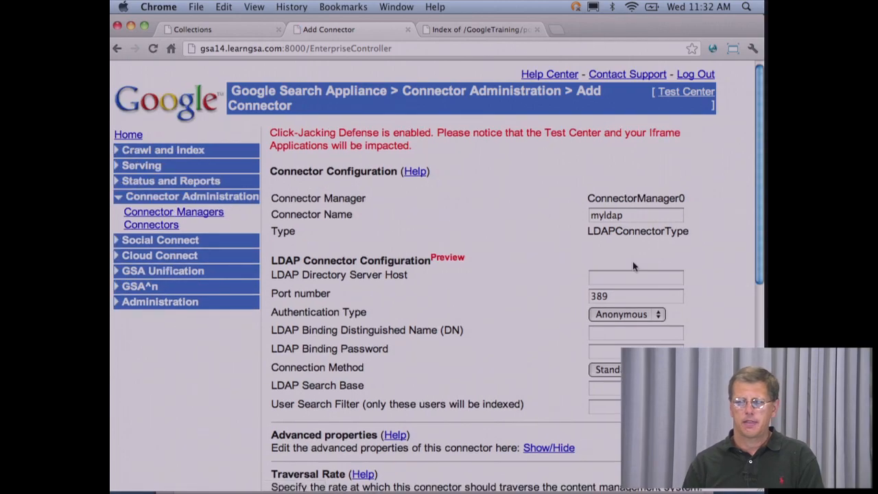
Step: Set the LDAP directory server host to ad1.learngsa.com
click(623, 278)
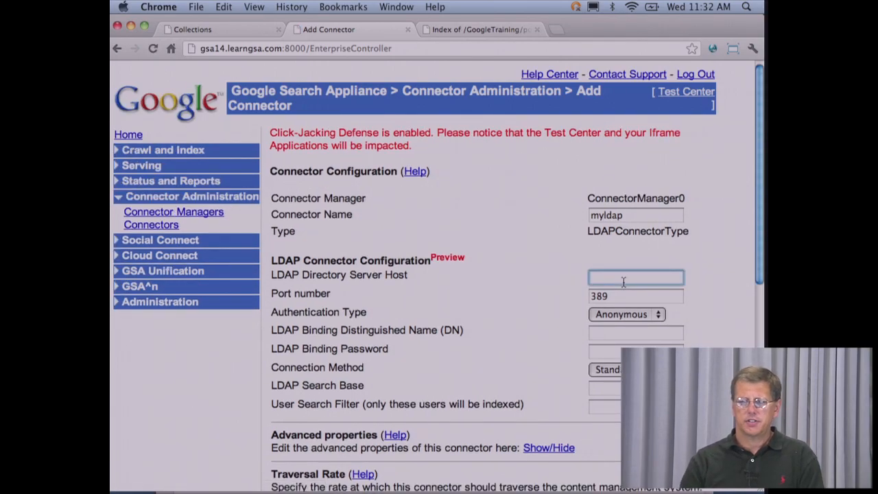
text(ad1)
key(Down)
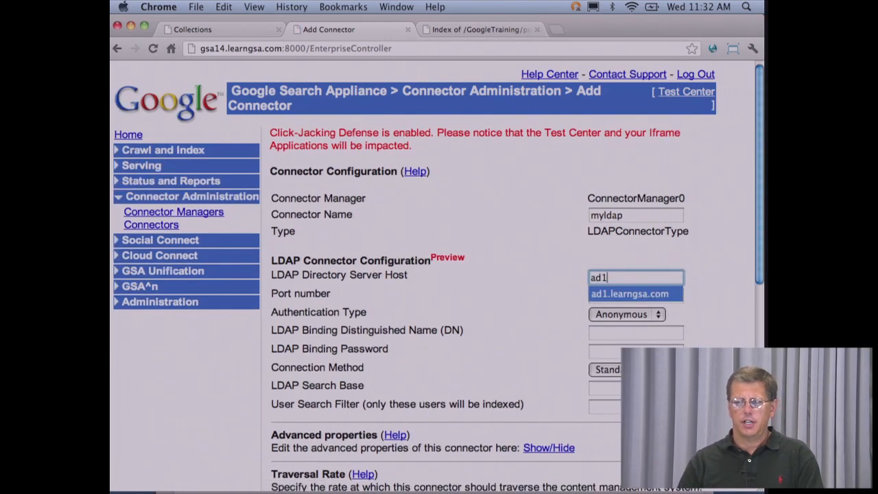
key(Return)
key(Tab)
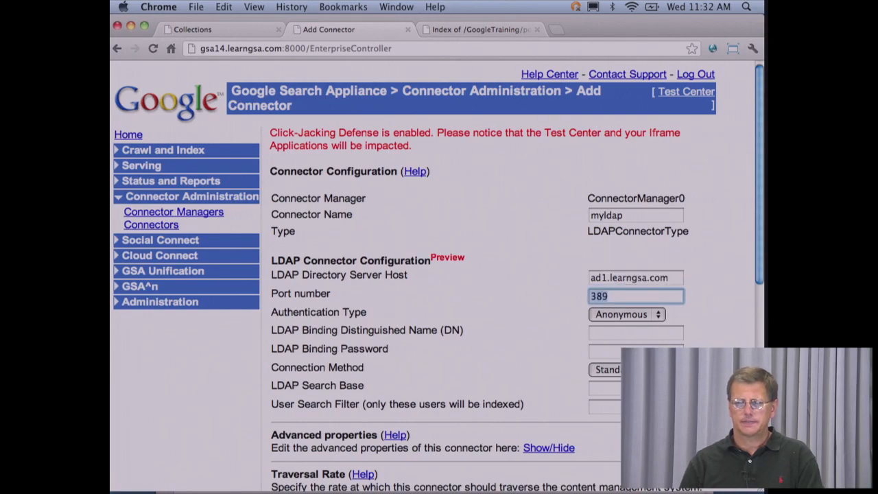
Step: Set the authentication type to Simple, and enter the LDAP binding distinguished name and the LDAP binding password
click(658, 314)
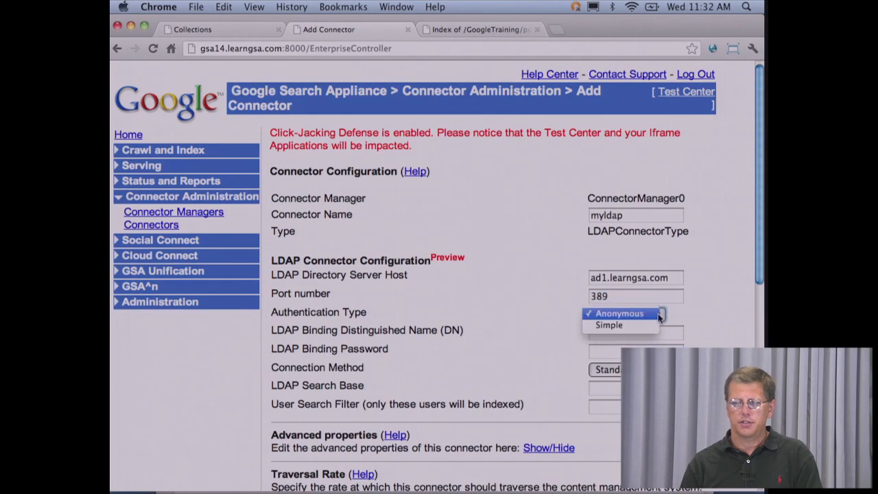
click(643, 331)
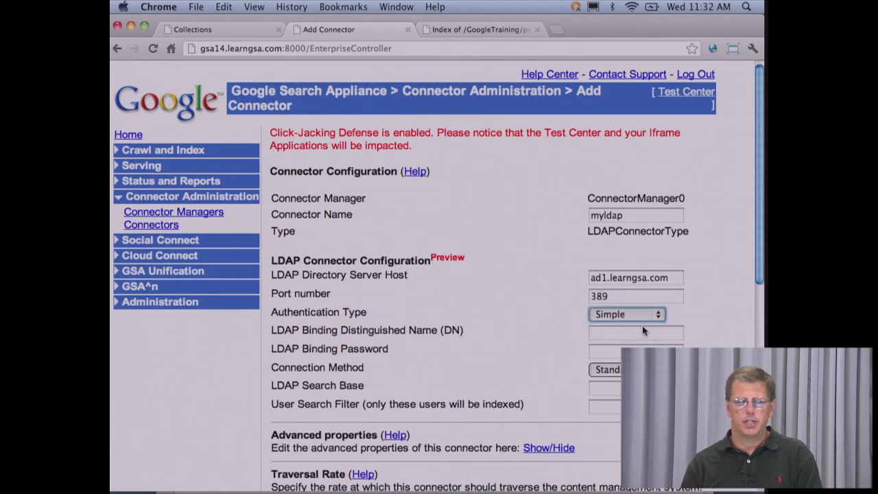
click(631, 335)
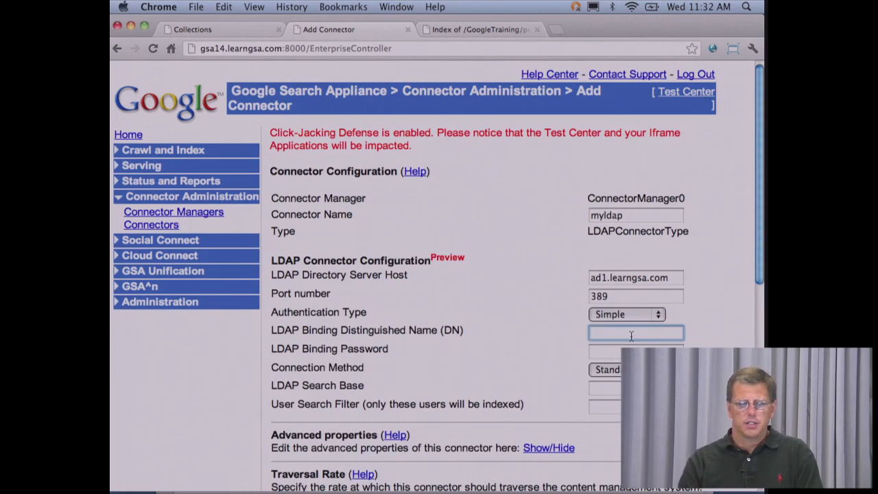
text(ds)
key(Down)
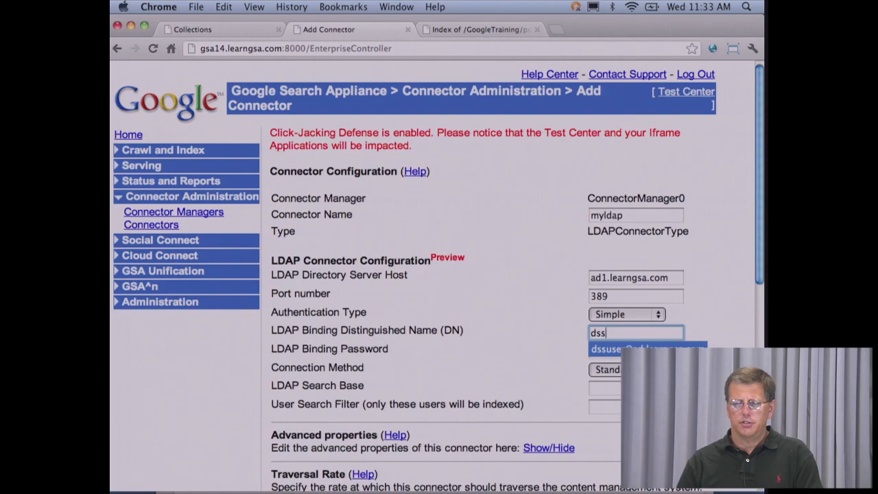
key(Tab)
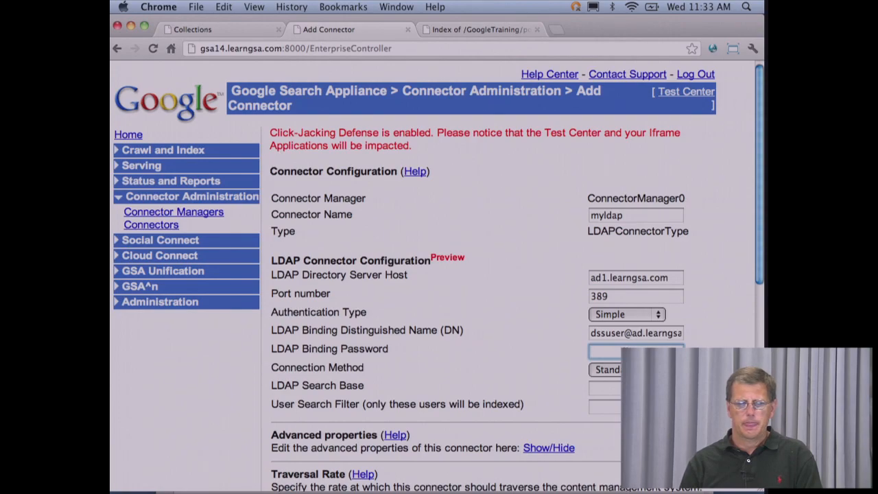
text(•••••••)
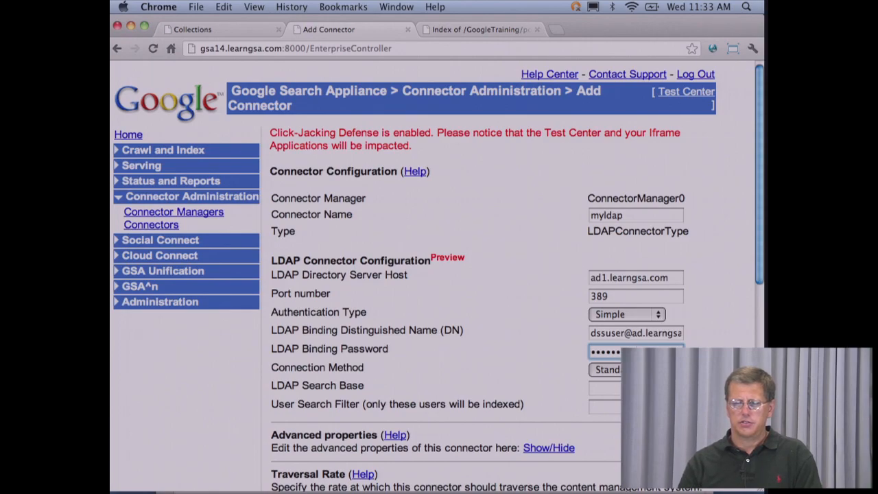
Step: Keep the connection method at Standard and fill the LDAP search base with the remembered entry starting DC=ad,DC=learngsa
click(632, 370)
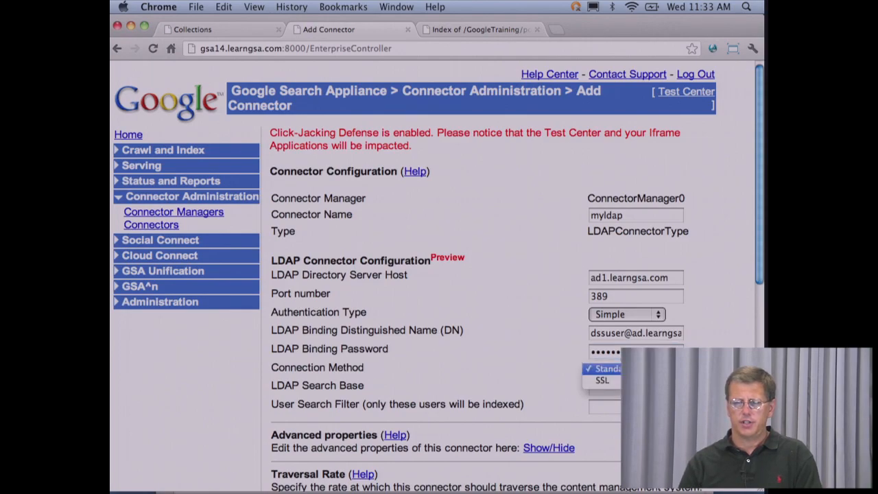
click(632, 369)
key(Tab)
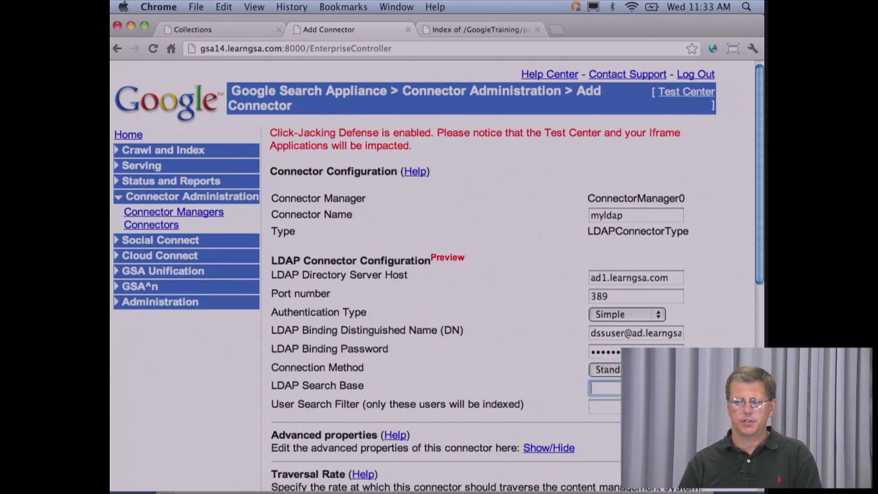
text(d)
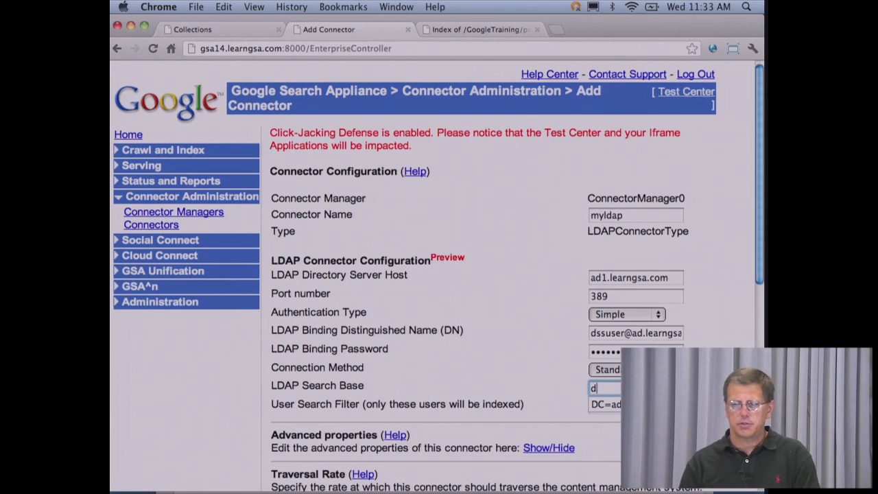
key(Tab)
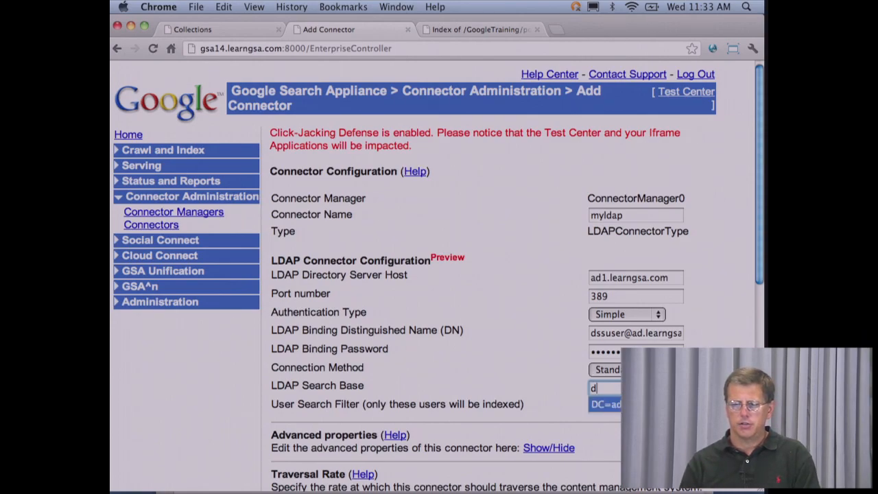
key(Return)
key(Tab)
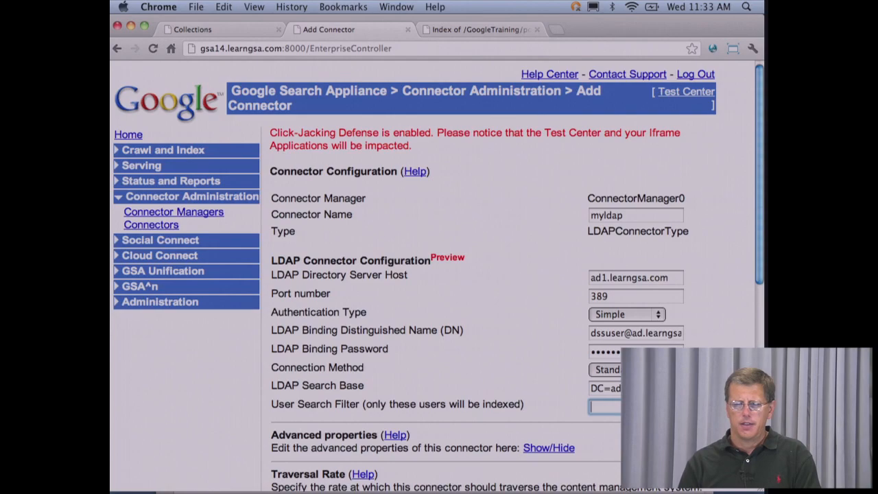
Step: Fill the user search filter with the remembered entry starting (&(objectclass=user), and submit the connector configuration to get the available properties
text(()
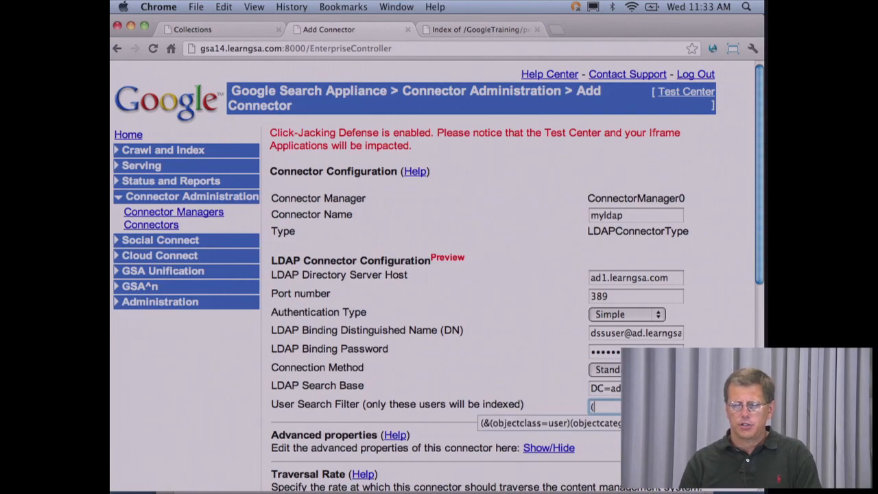
key(Down)
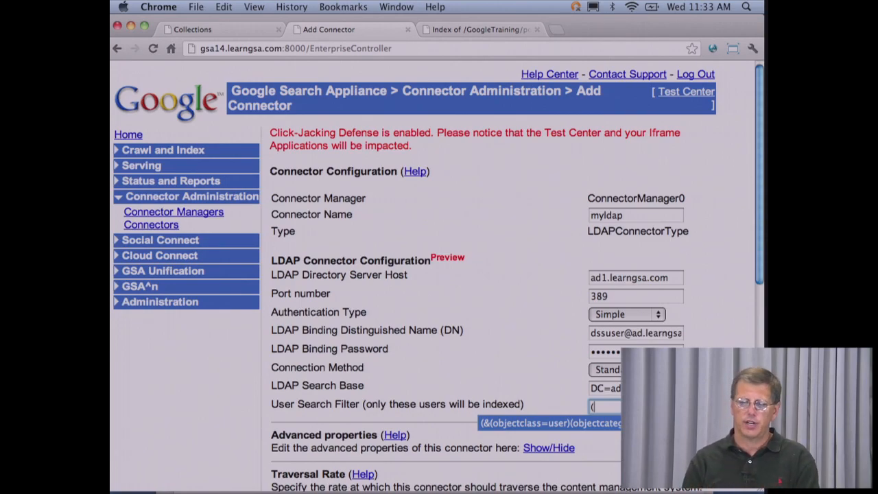
key(Return)
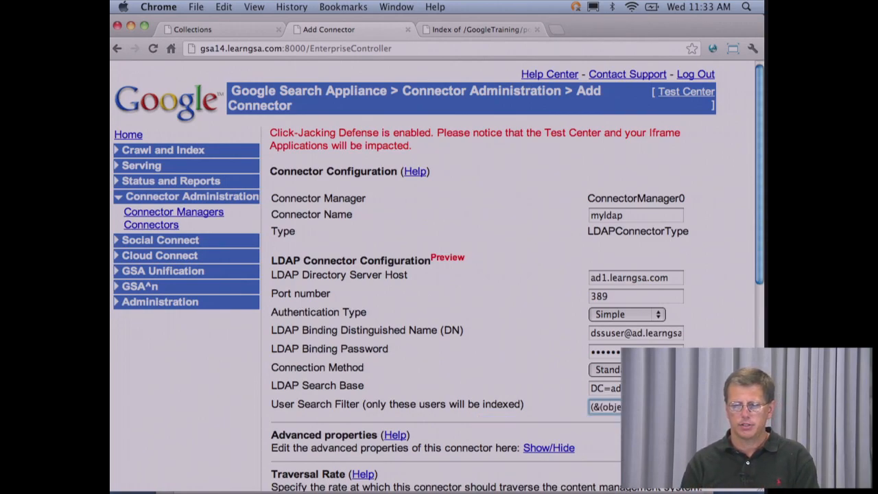
scroll(439, 275, down, 5)
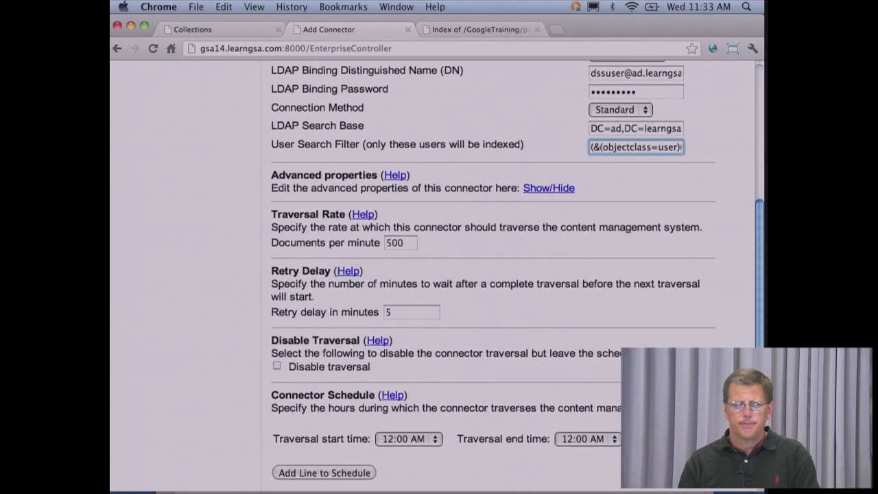
scroll(439, 275, down, 2)
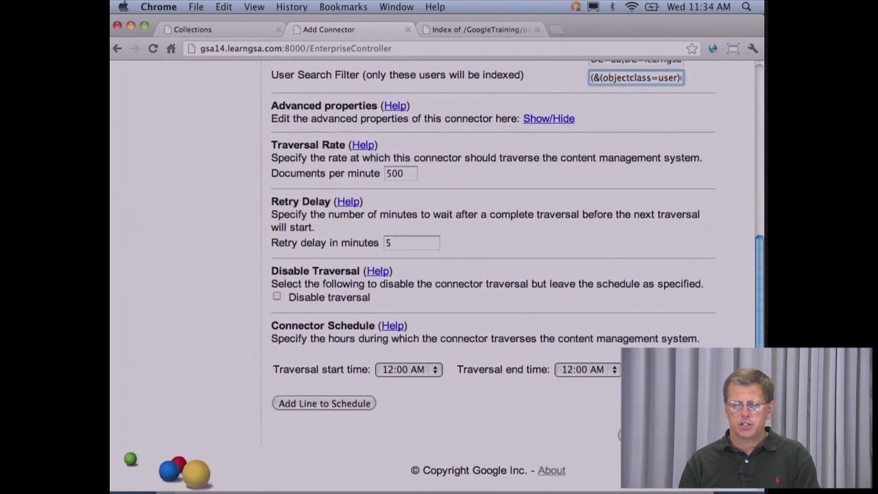
click(666, 434)
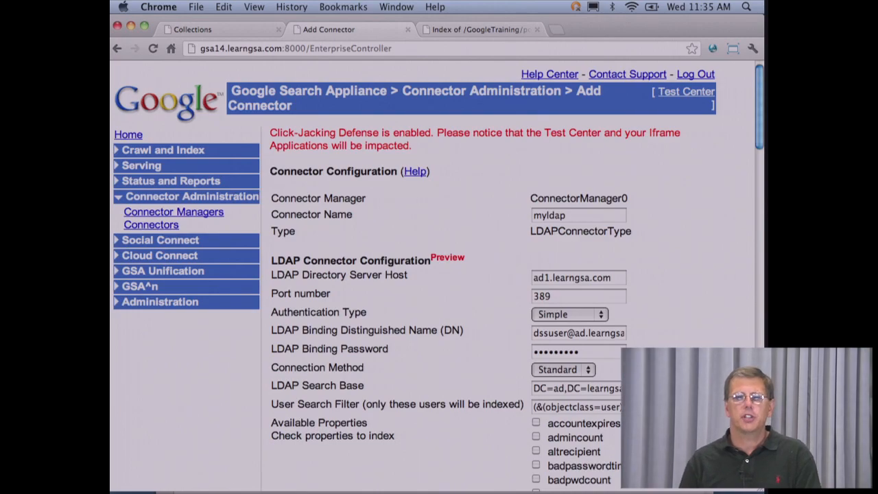
Step: Save the connector with cn, department, description, displayname, mail, sn and telephonenumber as the properties to index
scroll(437, 278, down, 1)
scroll(439, 274, down, 3)
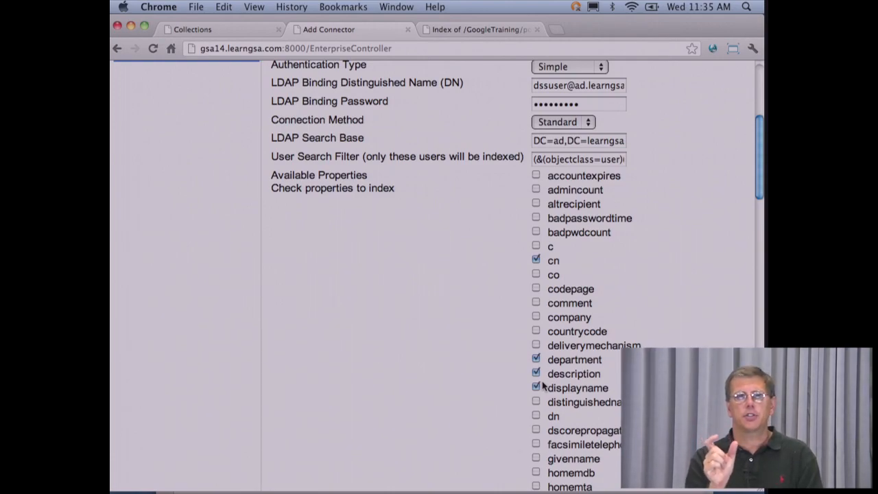
scroll(542, 386, down, 10)
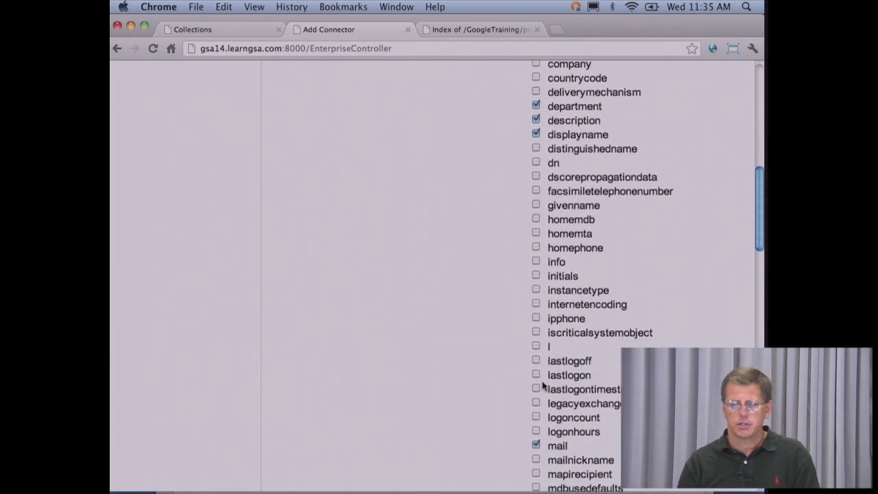
scroll(552, 322, down, 8)
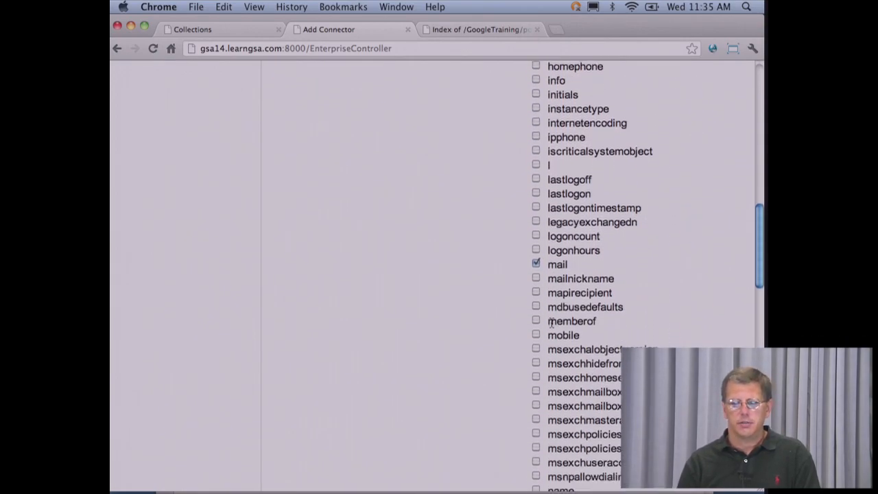
scroll(551, 322, down, 4)
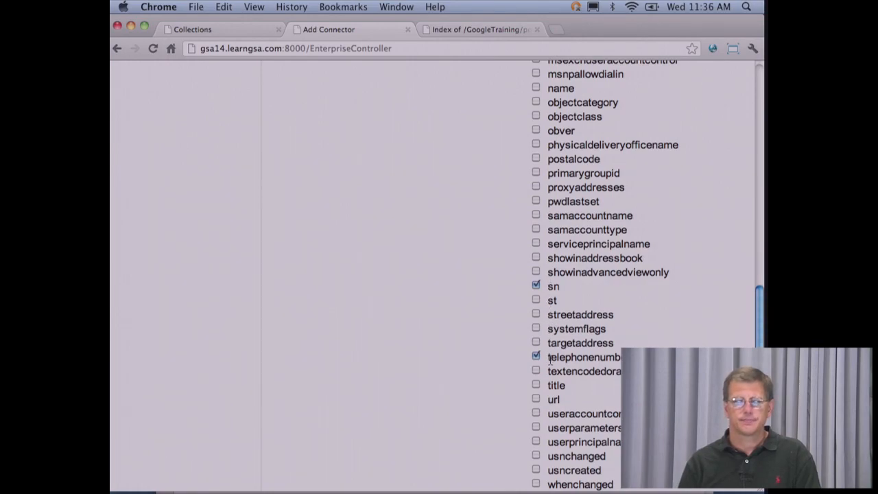
scroll(550, 360, down, 10)
click(665, 423)
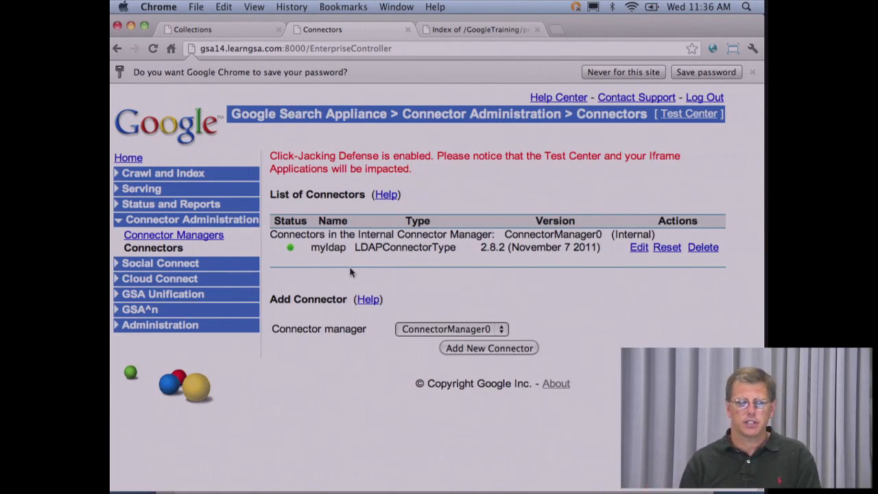
Step: Open the Feeds page under Crawl and Index and check the status and feed type of the myldap feeds
click(187, 176)
click(146, 194)
scroll(392, 295, down, 10)
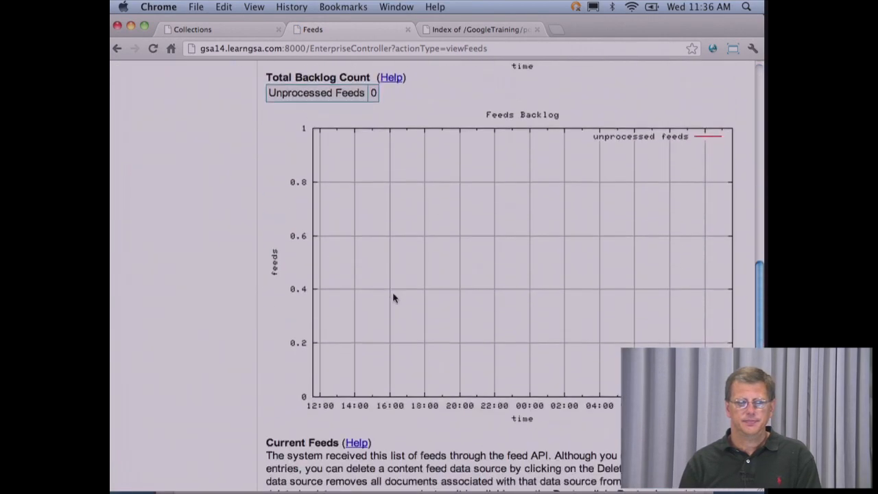
scroll(393, 297, down, 3)
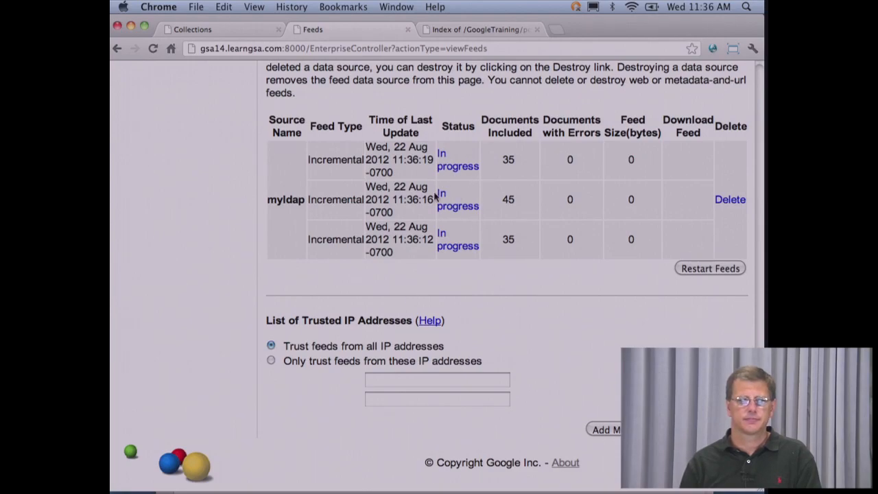
double_click(334, 156)
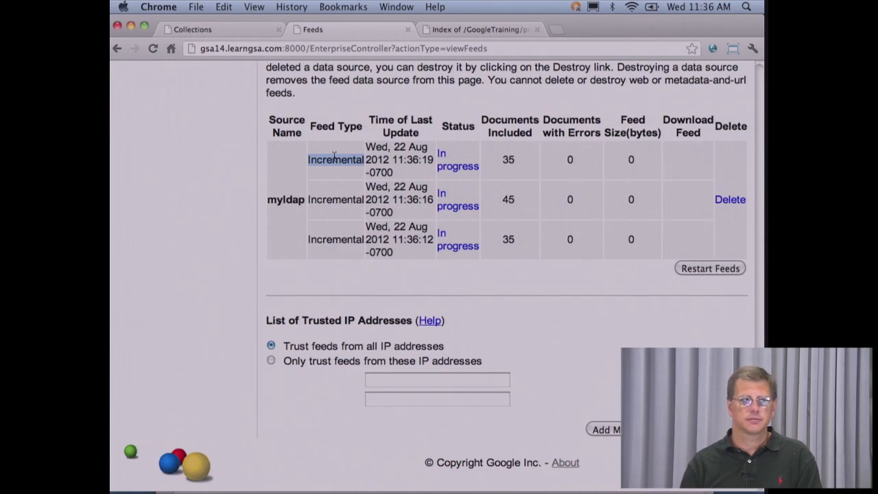
Step: Open the People Search settings under Social Connect and set the source collection to people_collection
scroll(334, 157, up, 20)
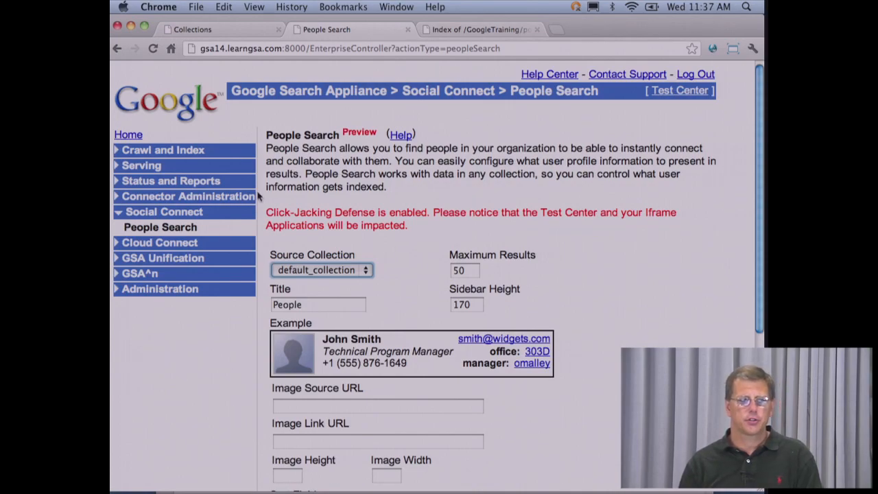
right_click(366, 276)
click(365, 276)
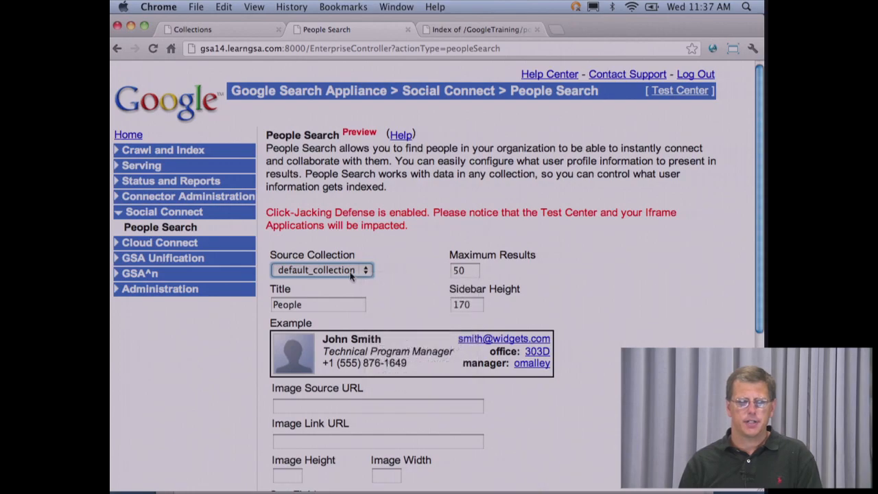
click(364, 275)
click(353, 280)
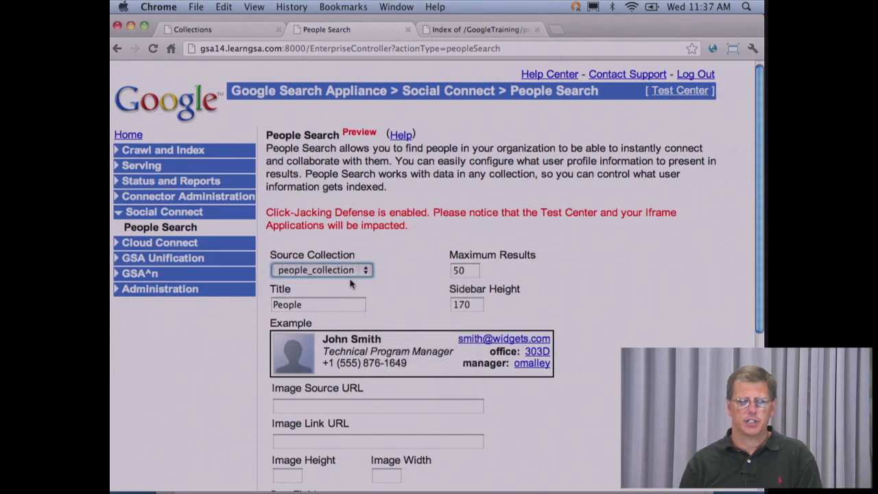
Step: Add a People Search result field labelled "Name:" with the display value {$displayname$}
scroll(412, 276, down, 3)
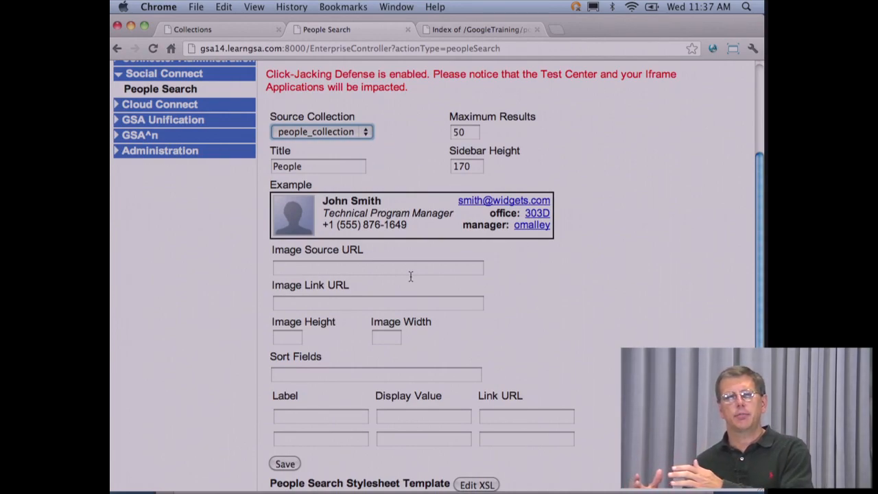
scroll(410, 276, down, 3)
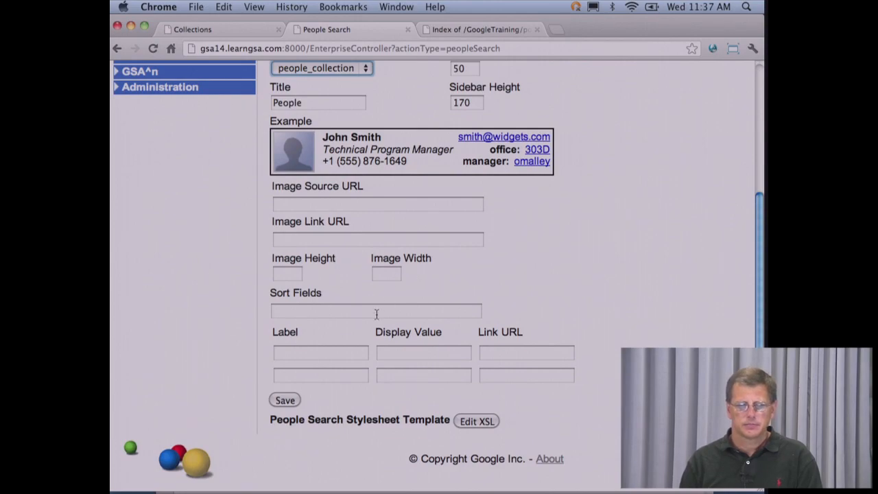
click(359, 354)
text(Name)
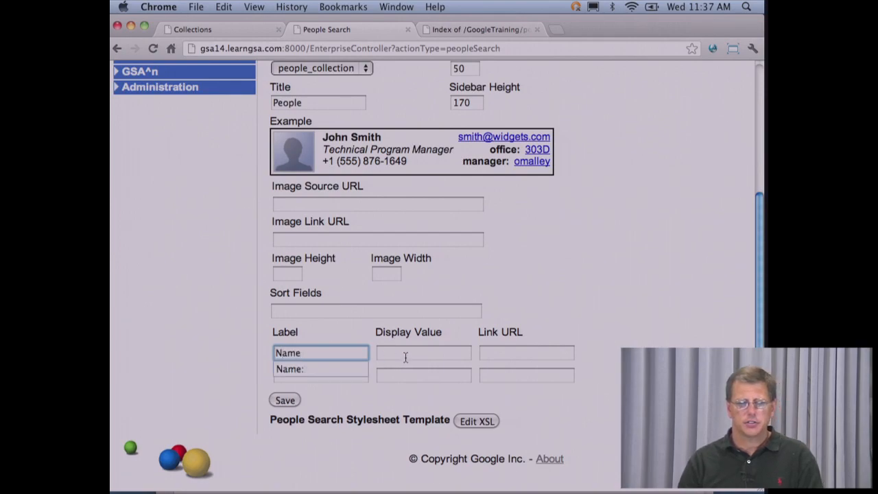
text(:)
key(Tab)
text({)
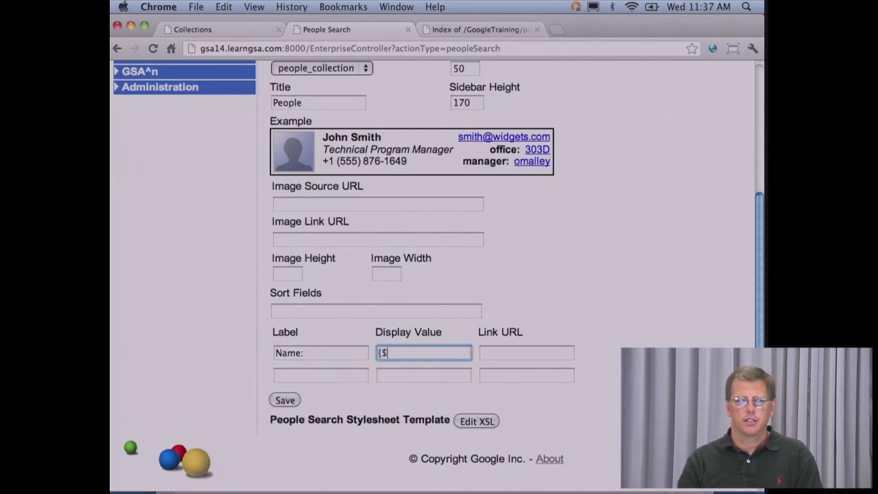
text($disp)
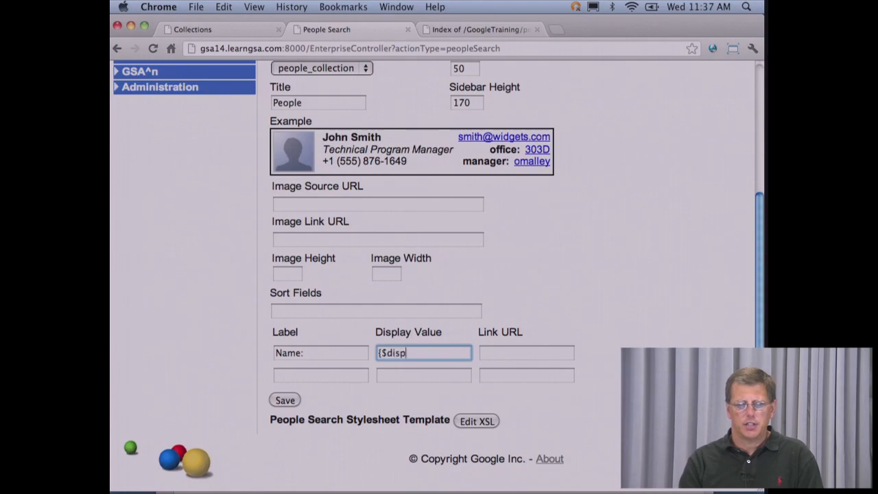
text(layname)
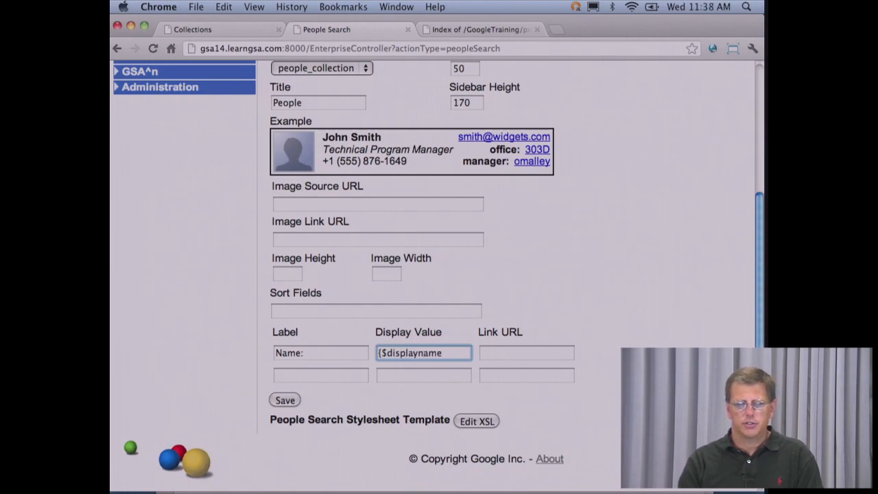
text($)
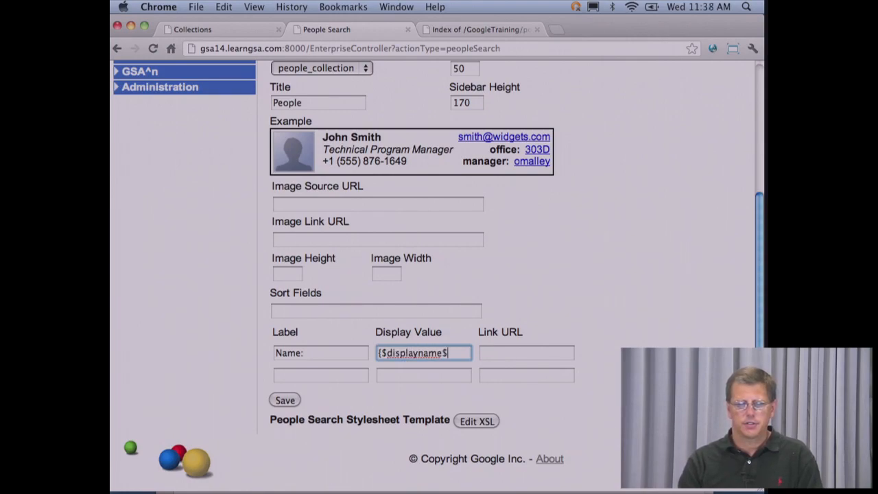
text(})
Step: Add a second field labelled "Email:" with the display value {$mail$}, and save the People Search settings
click(341, 372)
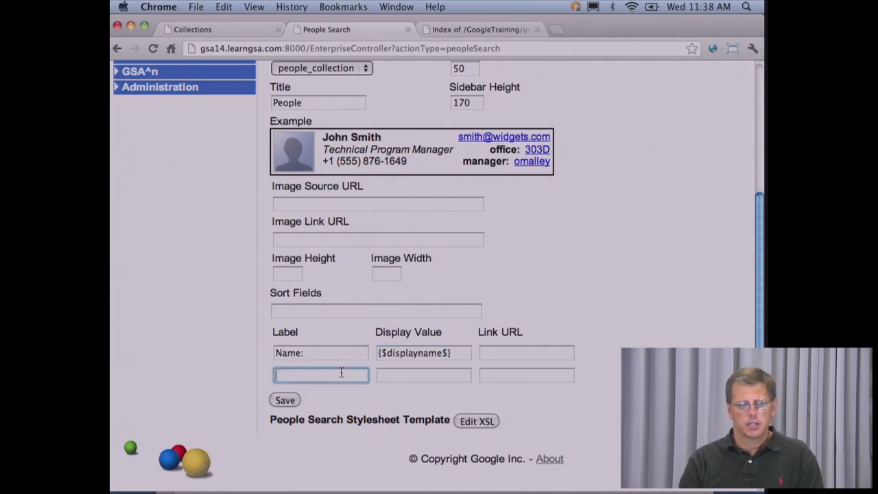
text(Email:)
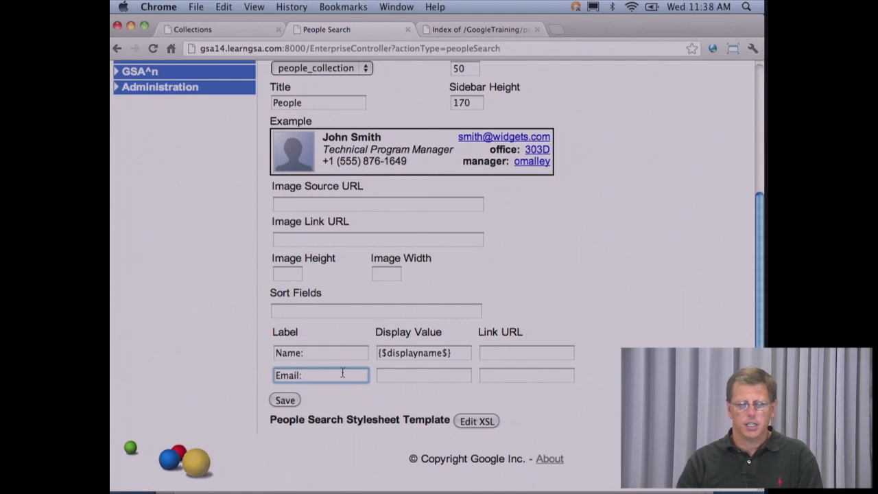
click(406, 375)
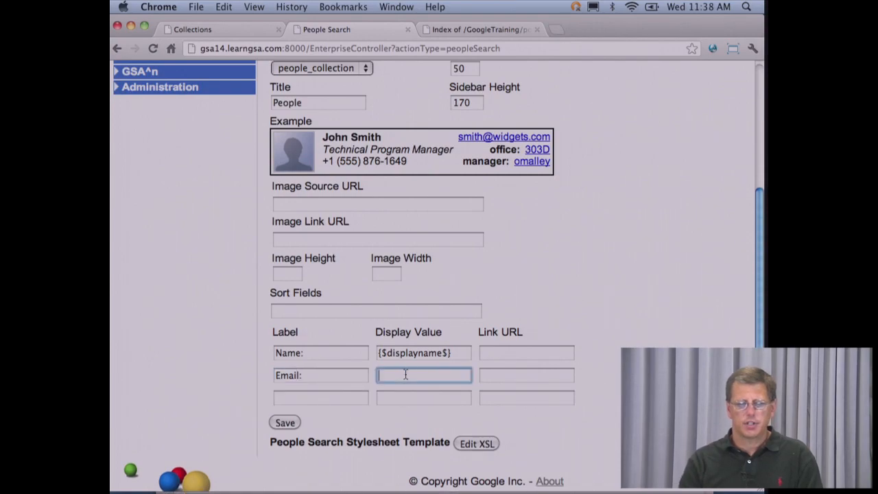
text({$mail$})
scroll(285, 406, down, 1)
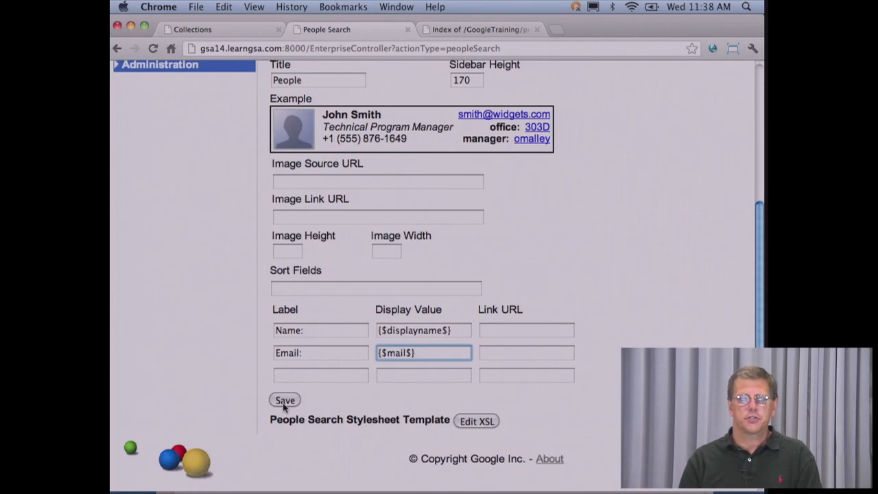
click(285, 401)
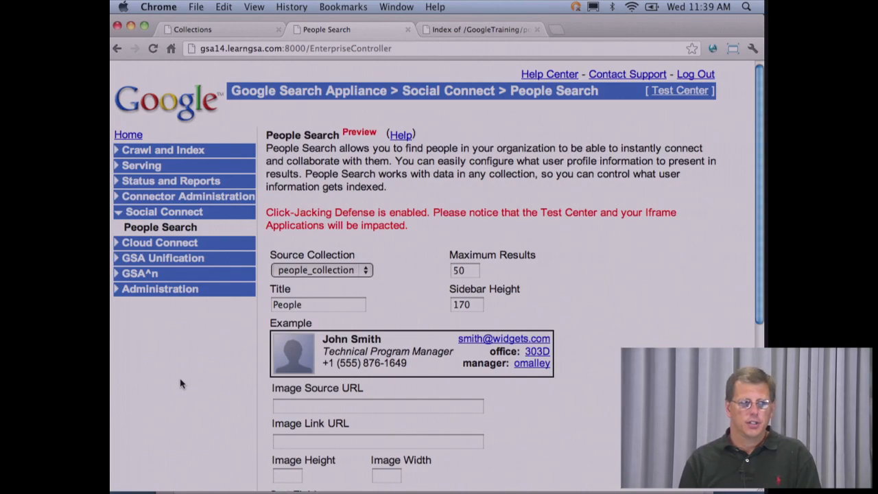
Step: Create a new front end named person under Serving
click(143, 172)
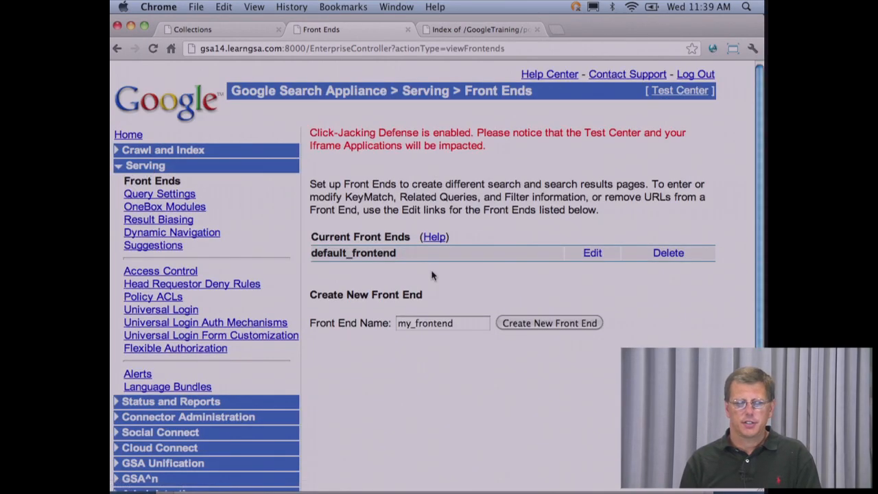
double_click(432, 323)
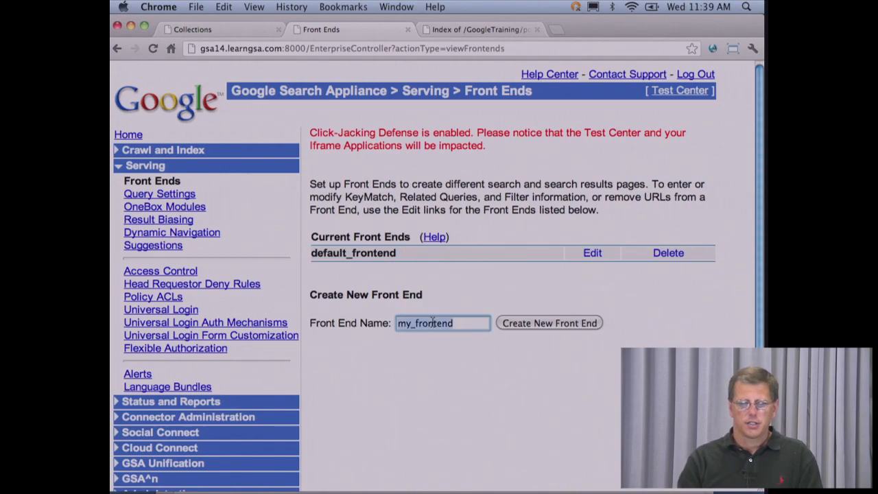
text(person)
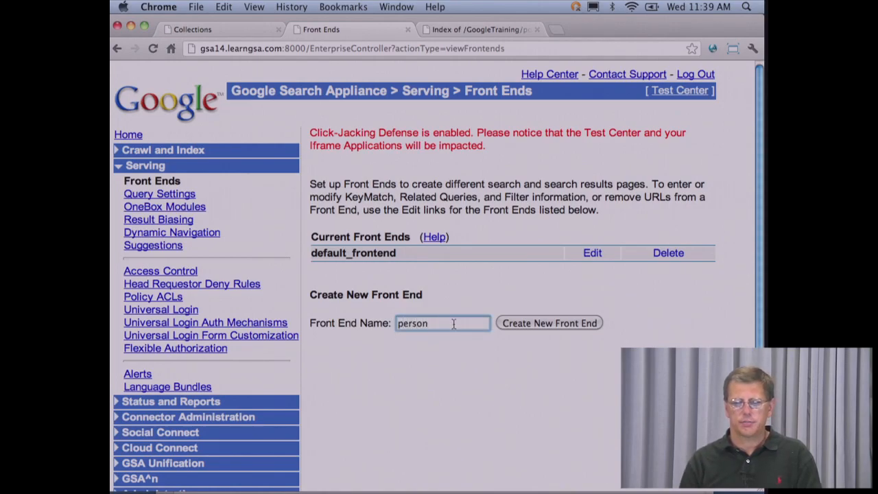
click(532, 328)
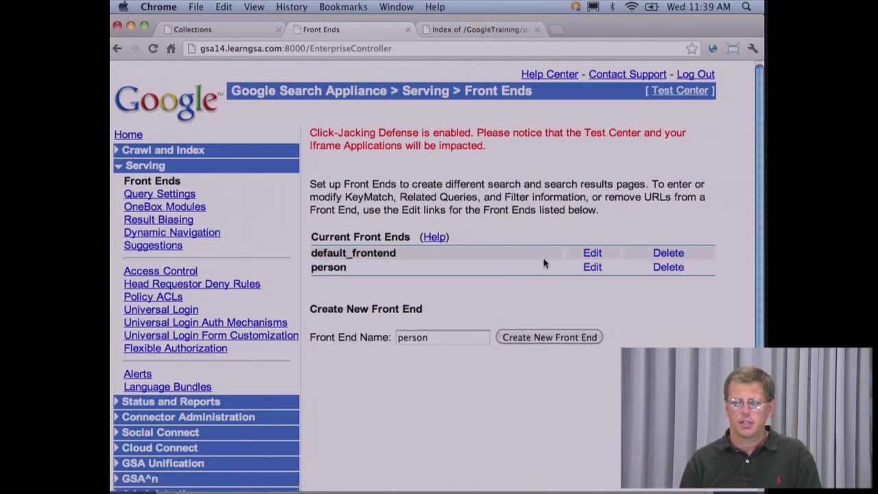
Step: Enable People Search results as a sidebar element in the person front end's search results layout, and save the page layout code
click(587, 267)
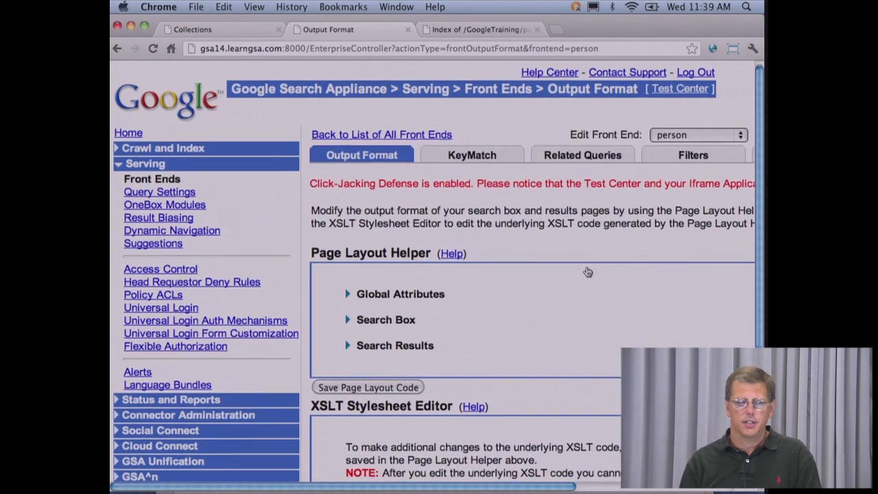
scroll(585, 271, down, 3)
click(347, 280)
scroll(439, 281, down, 15)
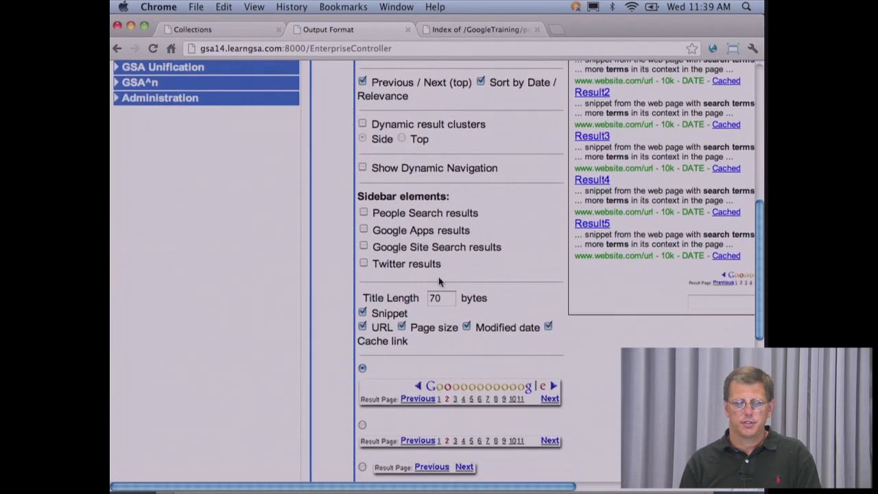
scroll(440, 281, up, 3)
click(362, 120)
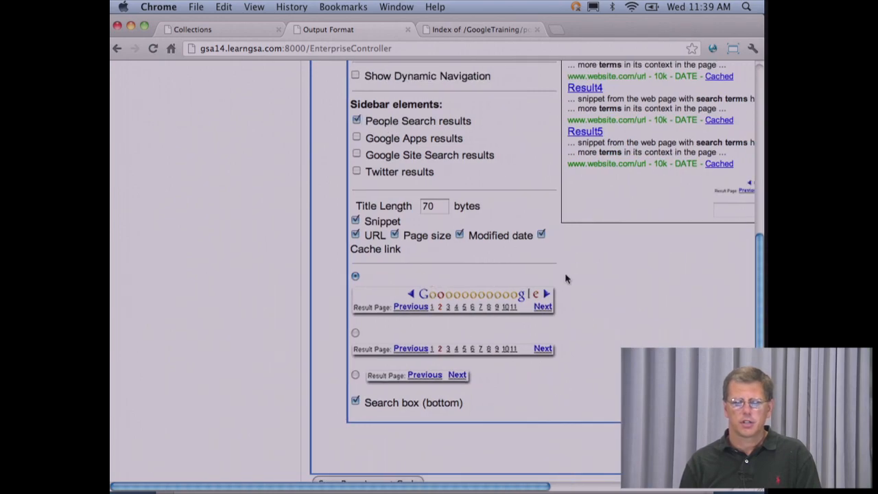
scroll(565, 278, down, 8)
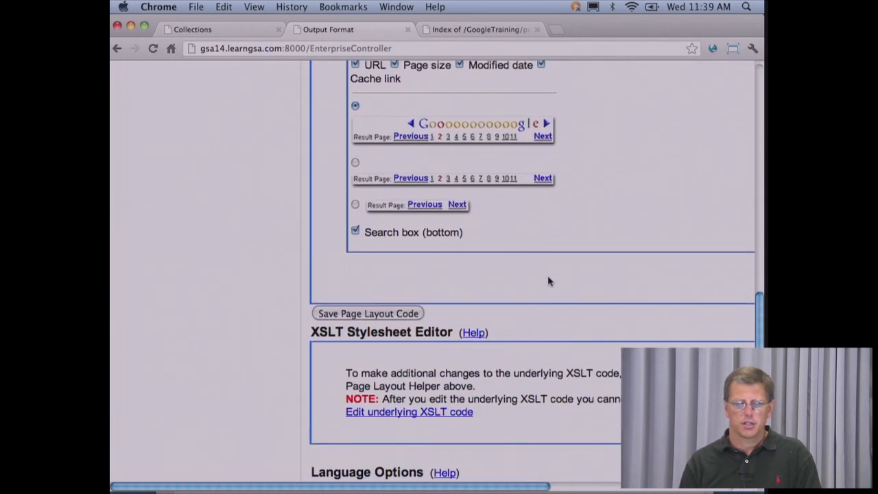
click(403, 313)
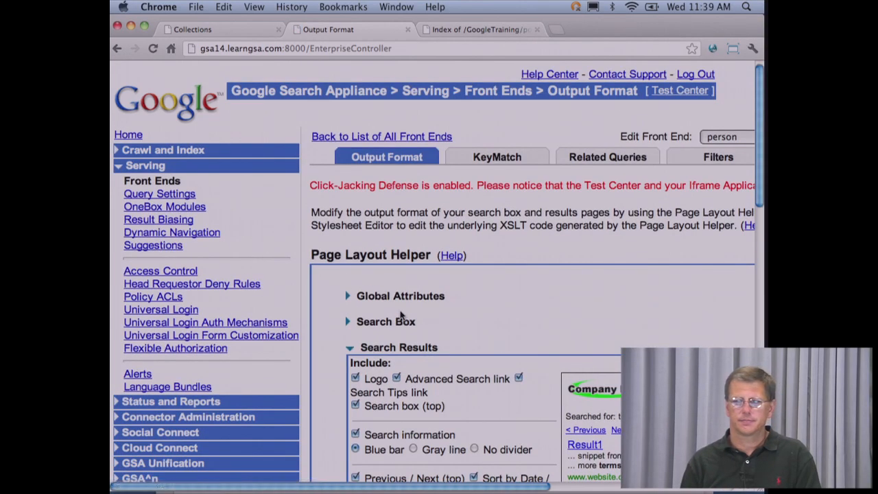
Step: Check which OneBox modules are selected for the person front end, and open the general OneBox Modules page under Serving
scroll(425, 305, right, 5)
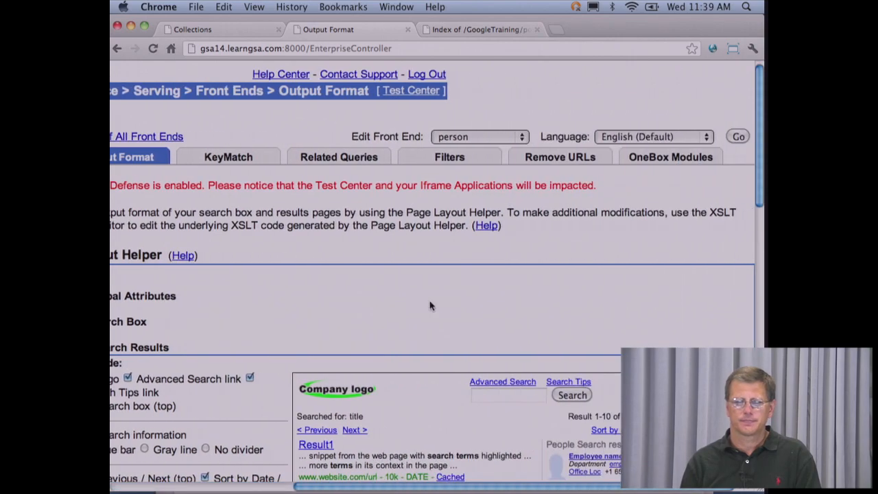
click(660, 161)
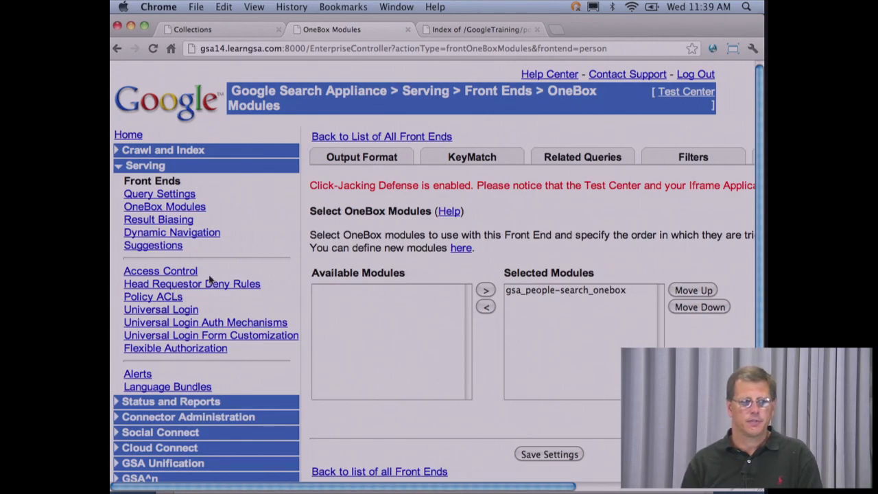
click(185, 207)
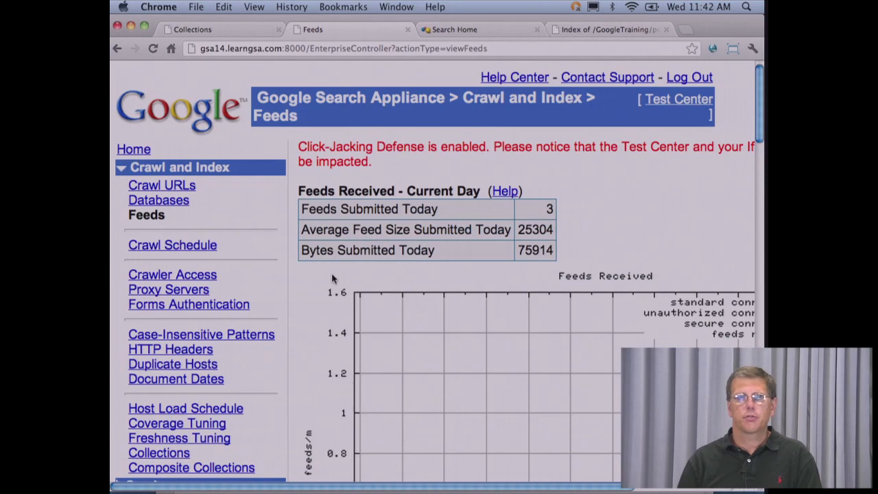
Step: Check the status and document counts of the myldap feeds in the Current Feeds list
scroll(331, 272, down, 15)
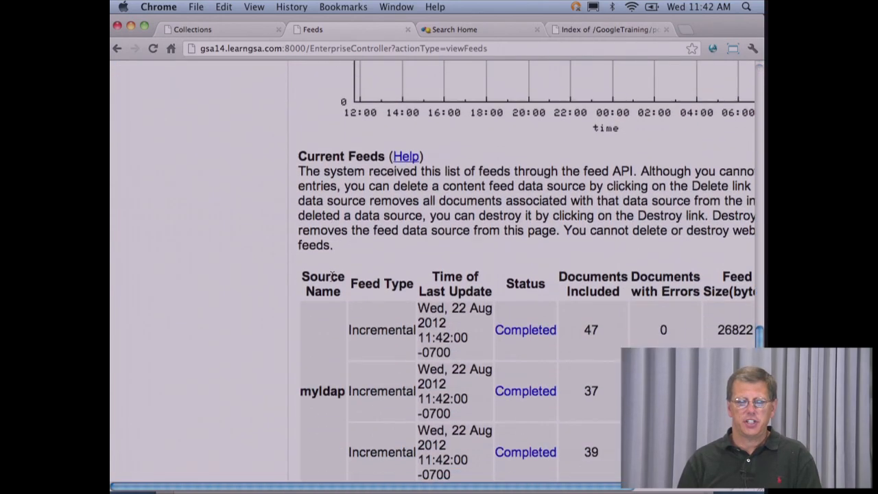
scroll(331, 273, down, 3)
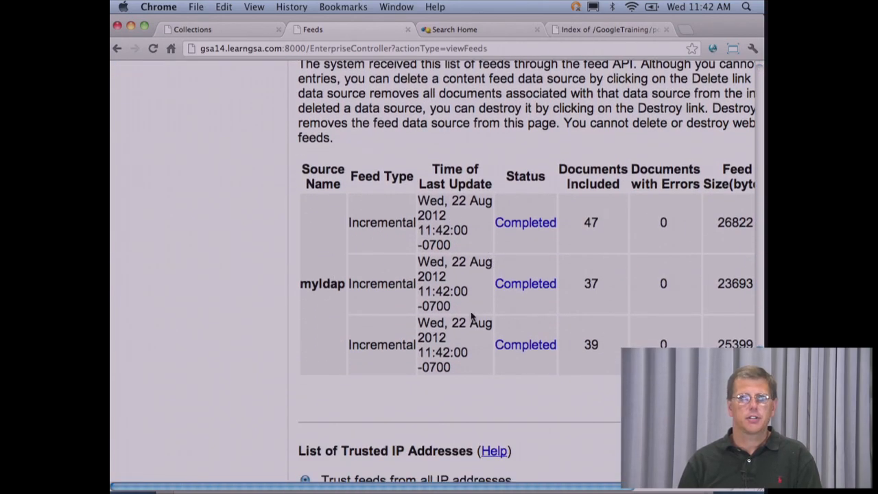
scroll(471, 315, up, 15)
scroll(471, 316, down, 3)
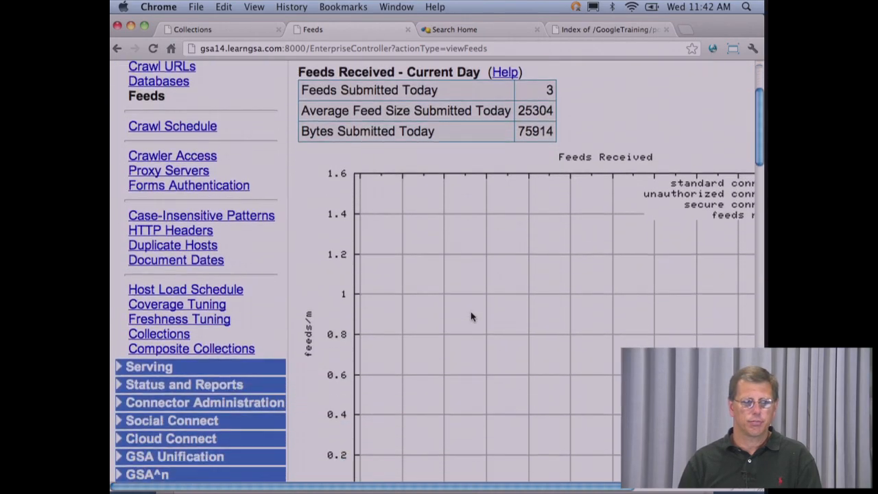
Step: Open Crawl Diagnostics under Status and Reports for people_collection and check its hosts and crawled URLs
click(223, 366)
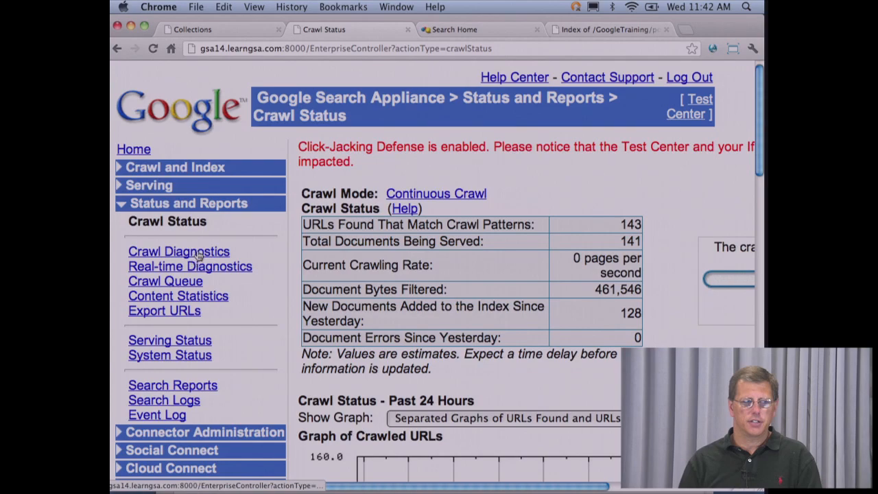
click(200, 254)
scroll(309, 258, down, 1)
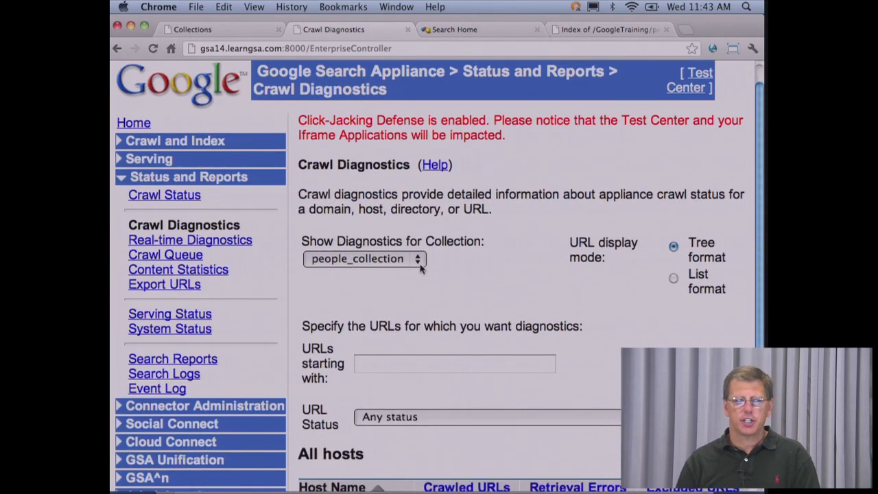
scroll(428, 273, down, 5)
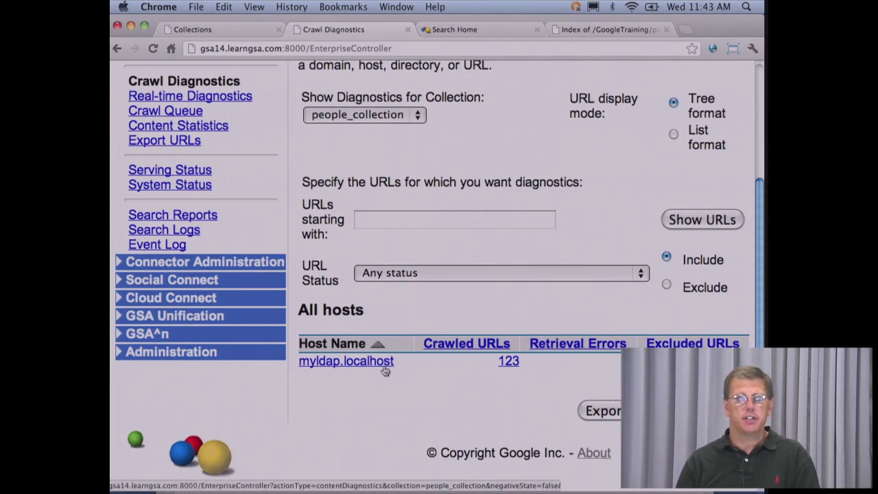
scroll(385, 370, up, 5)
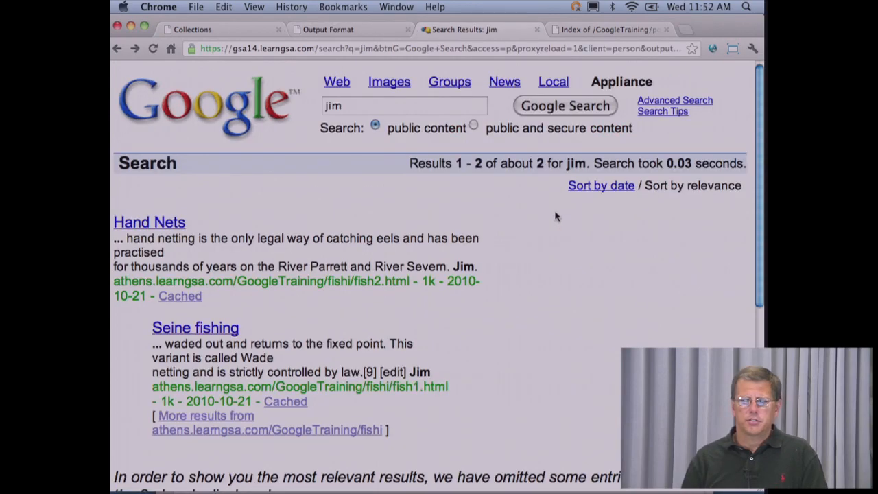
Step: Inspect the client and proxystylesheet parameters in the search results URL to see which front end is used
double_click(630, 48)
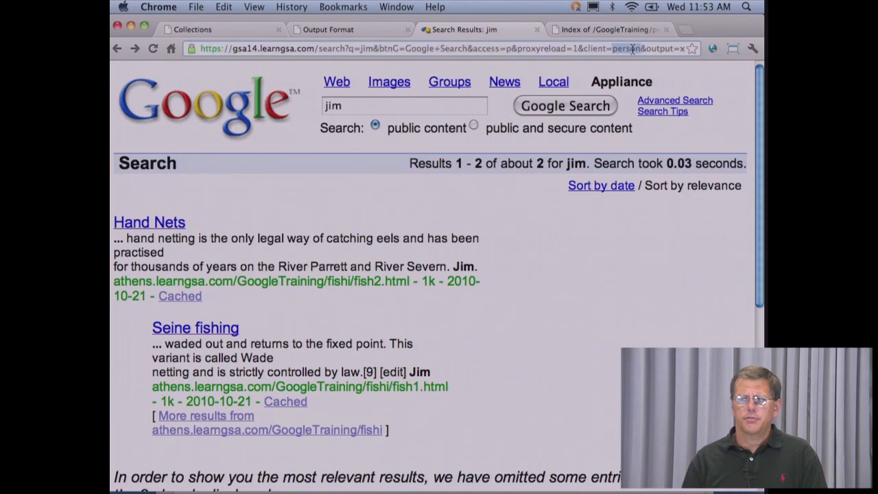
drag(632, 49, 699, 58)
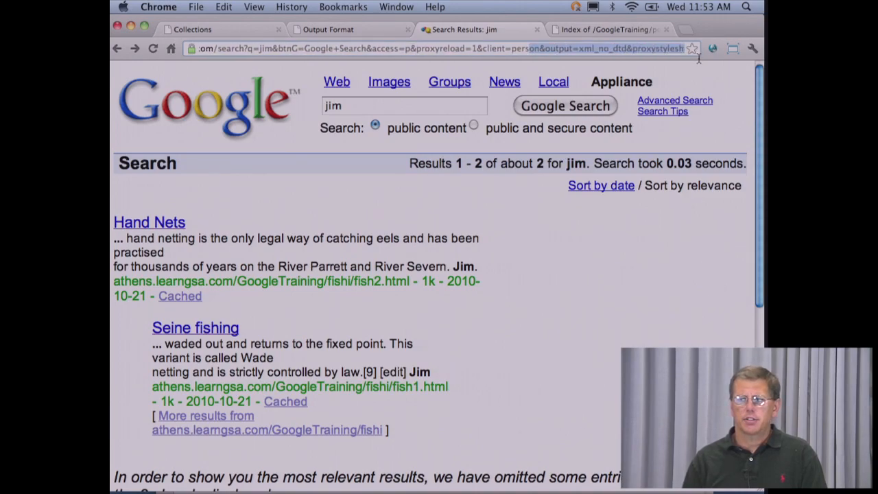
click(668, 51)
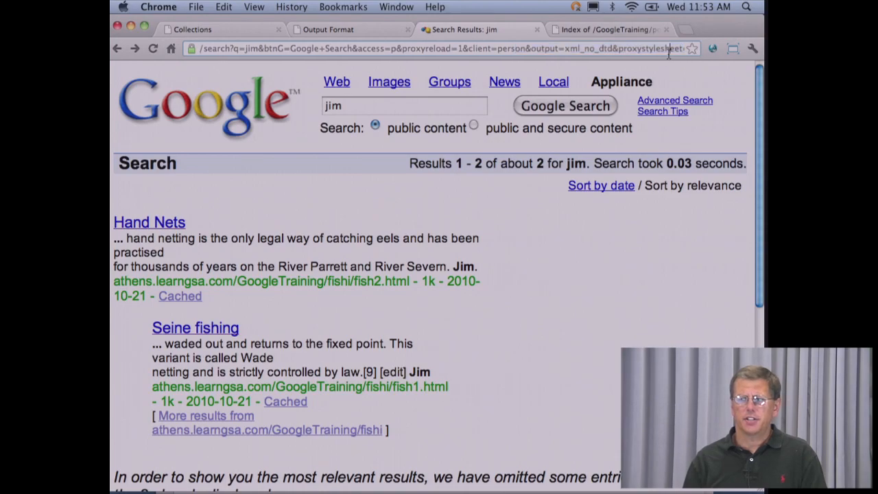
drag(668, 51, 674, 55)
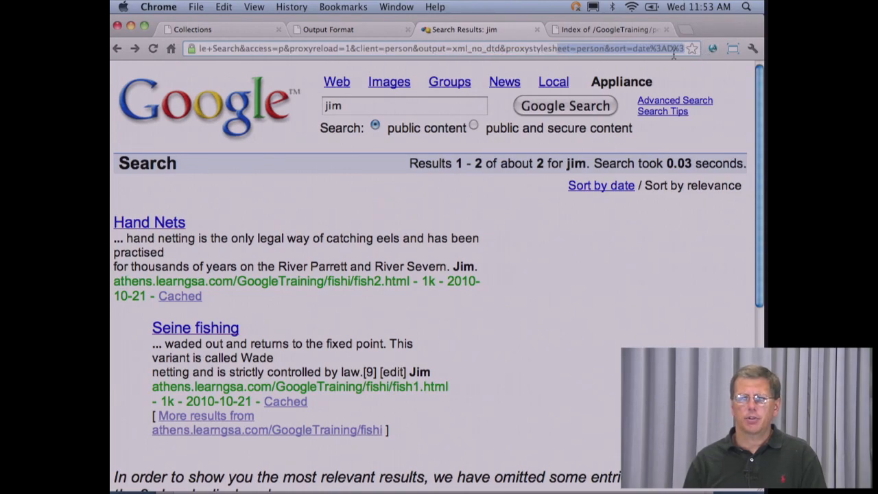
Step: Check the proxystylesheet and proxyreload parameters in the search results URL, and rerun the search for jim
click(592, 48)
double_click(591, 48)
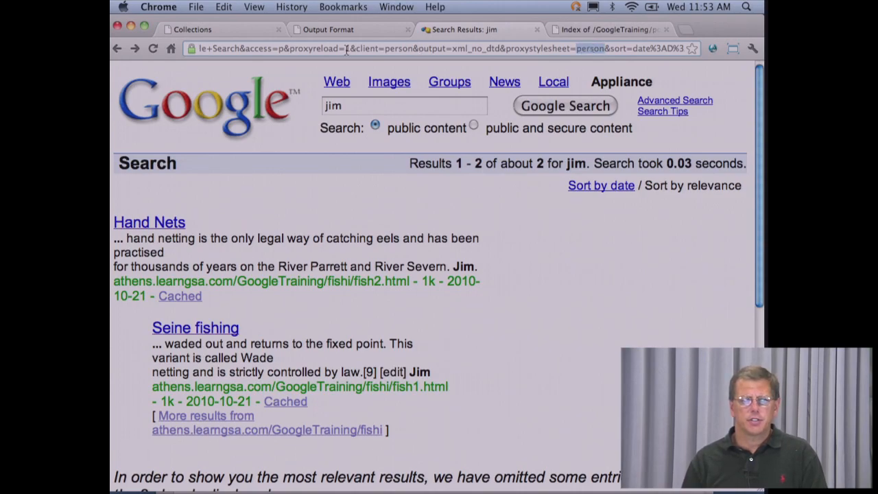
double_click(311, 48)
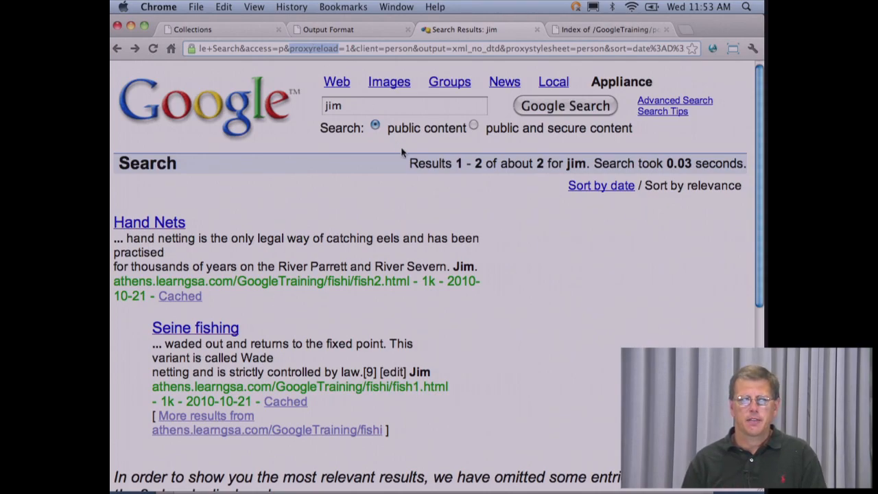
click(550, 106)
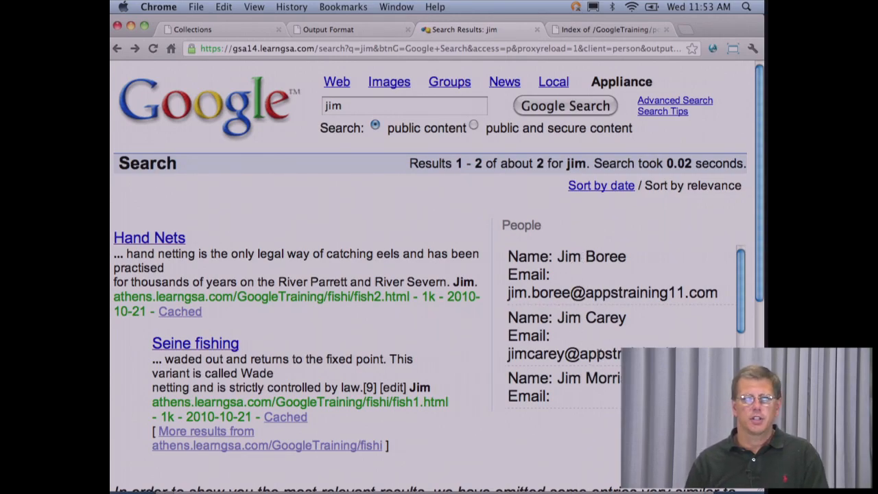
Step: Open the person front end's OneBox module settings and remove gsa_people-search_onebox from the selected modules
click(346, 31)
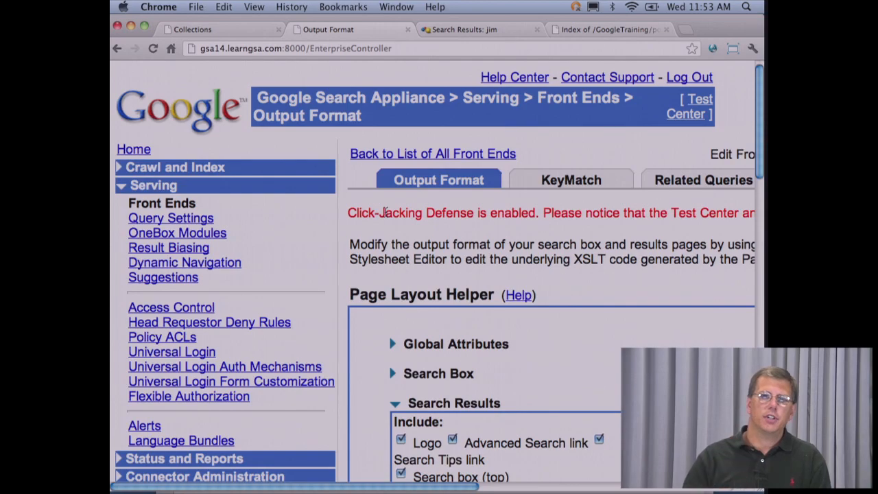
scroll(384, 213, right, 10)
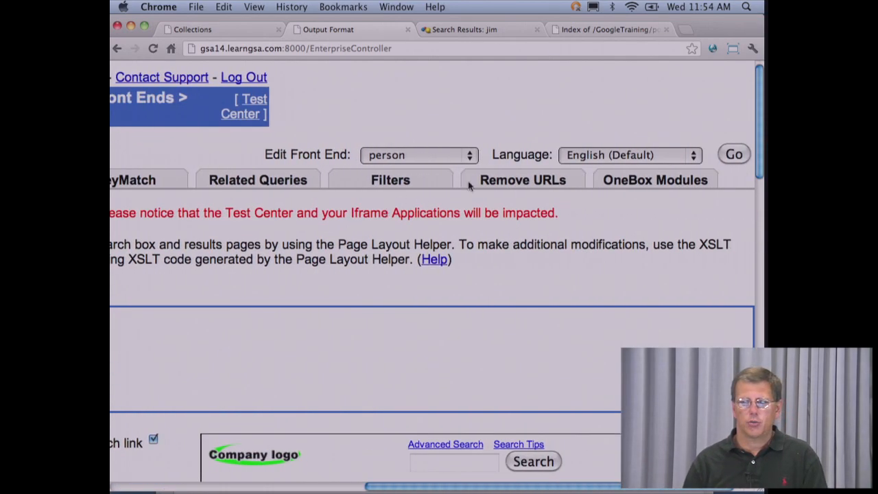
click(621, 189)
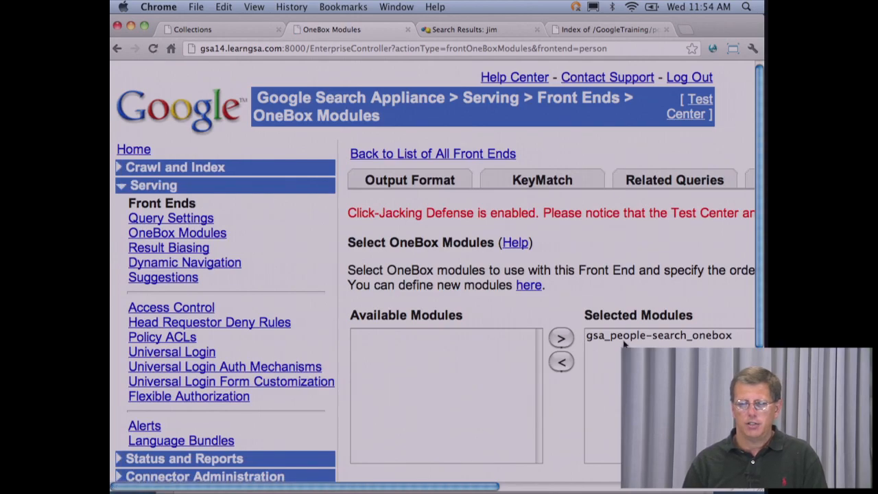
click(627, 336)
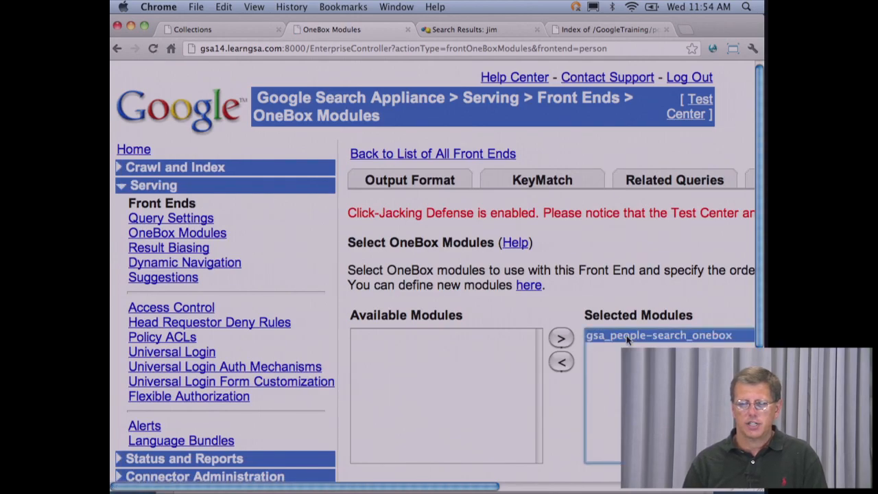
click(561, 362)
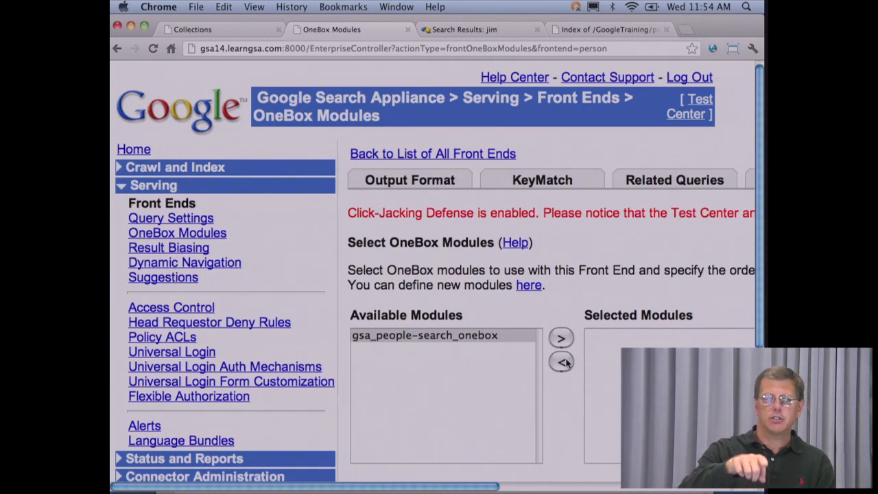
Step: Add gsa_people-search_onebox back to the selected modules of the person front end
click(495, 339)
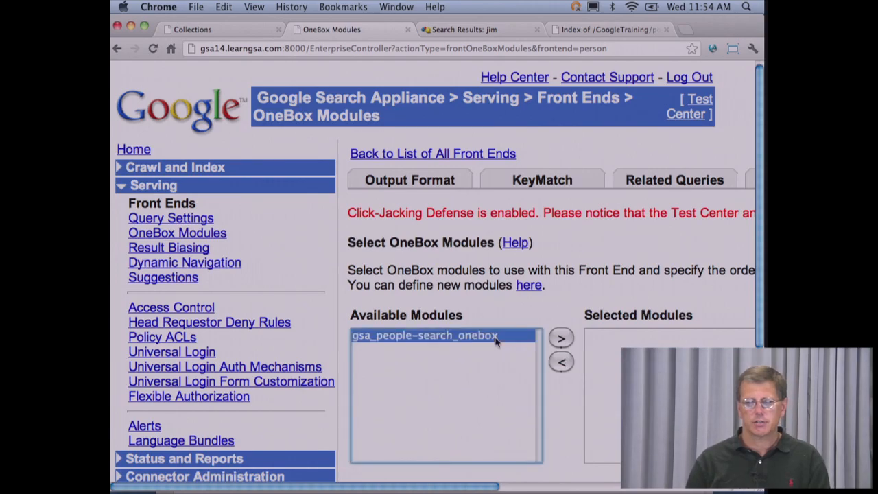
click(561, 339)
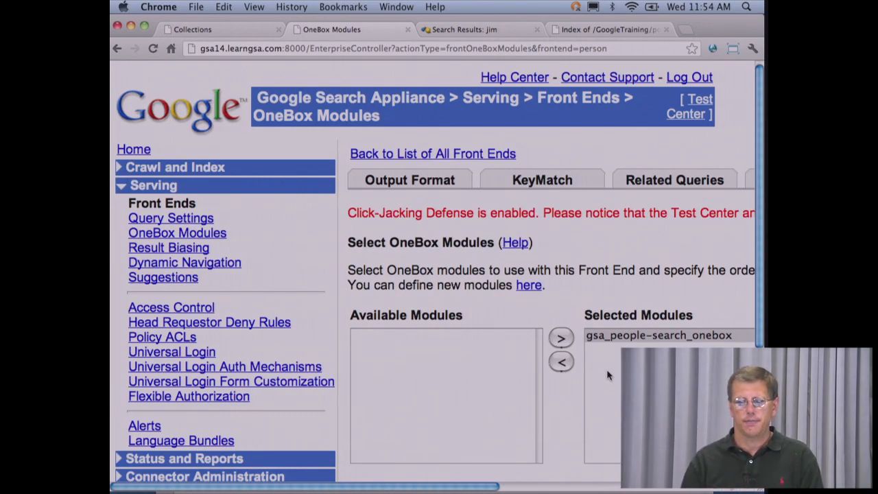
scroll(607, 375, down, 3)
scroll(607, 375, up, 3)
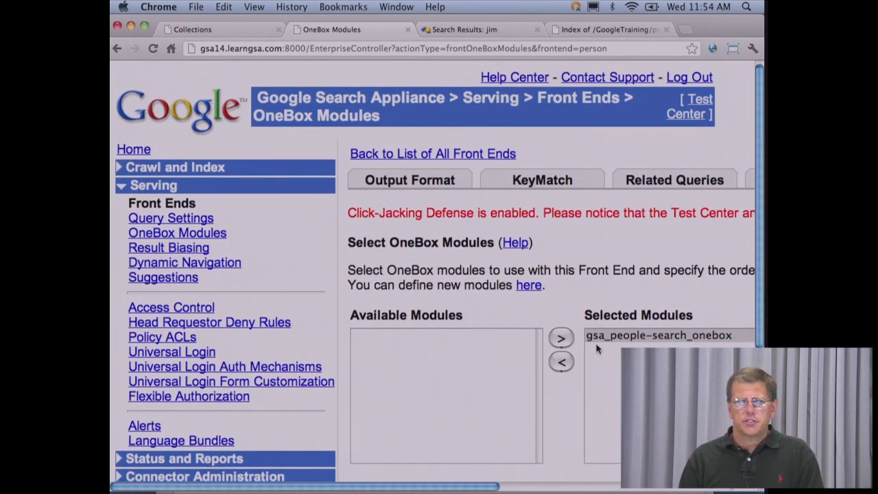
Step: Remove the proxystylesheet=person parameter from the jim search results URL and load the raw XML output
click(510, 33)
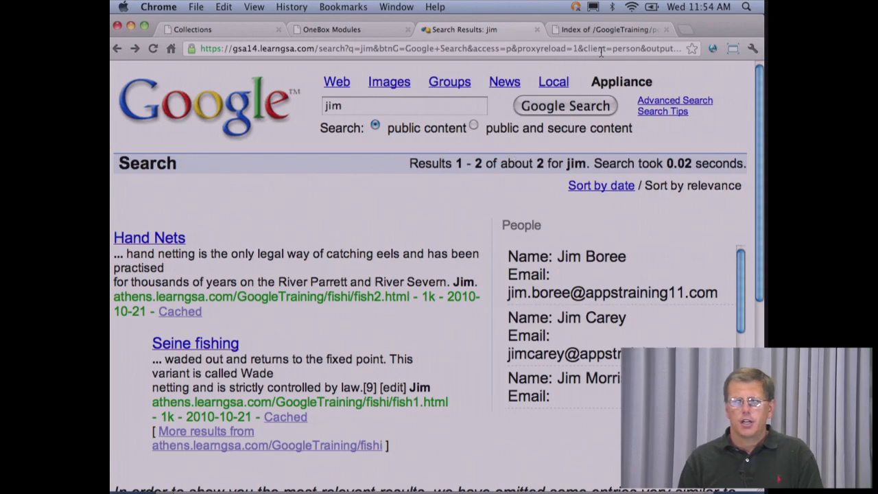
click(622, 52)
drag(614, 49, 696, 61)
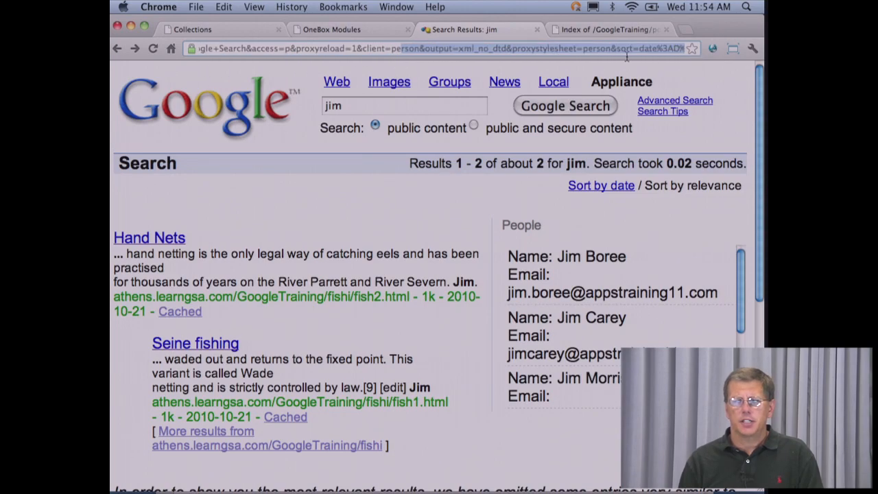
double_click(602, 49)
key(BackSpace)
key(BackSpace)
key(BackSpace)
key(BackSpace)
key(BackSpace)
key(BackSpace)
key(BackSpace)
key(BackSpace)
key(BackSpace)
key(BackSpace)
key(BackSpace)
key(BackSpace)
key(BackSpace)
key(BackSpace)
key(BackSpace)
key(BackSpace)
key(BackSpace)
key(BackSpace)
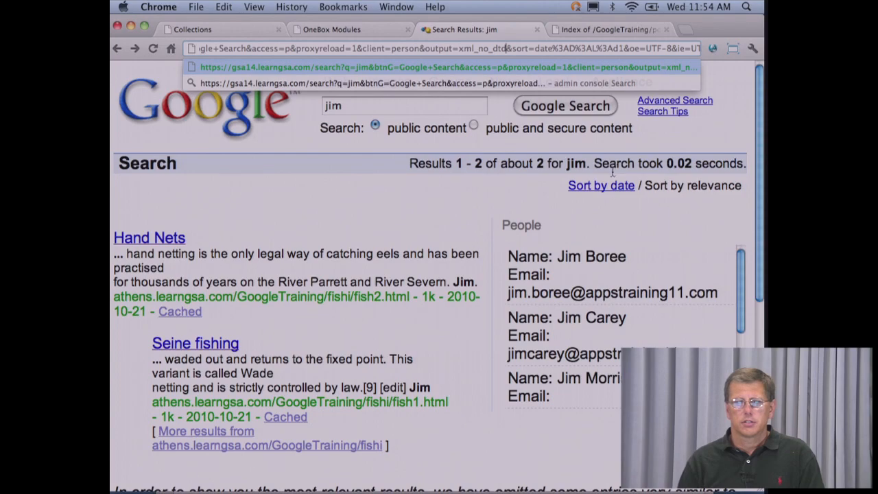
click(596, 49)
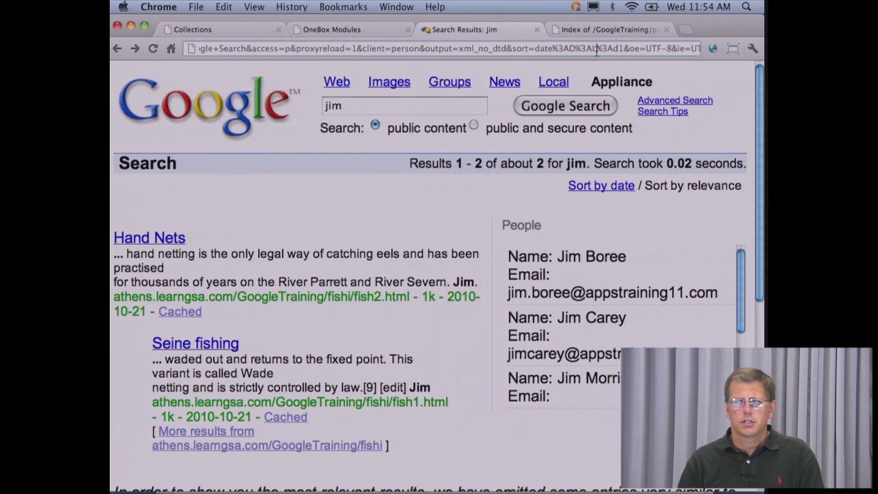
key(Return)
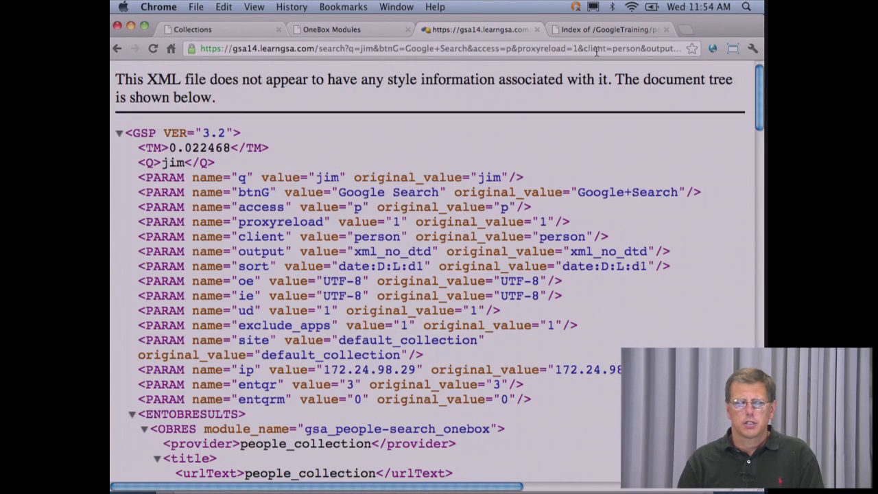
Step: Examine the module results of gsa_people-search_onebox and their LDAP fields in the raw XML
scroll(496, 200, down, 6)
scroll(495, 199, down, 4)
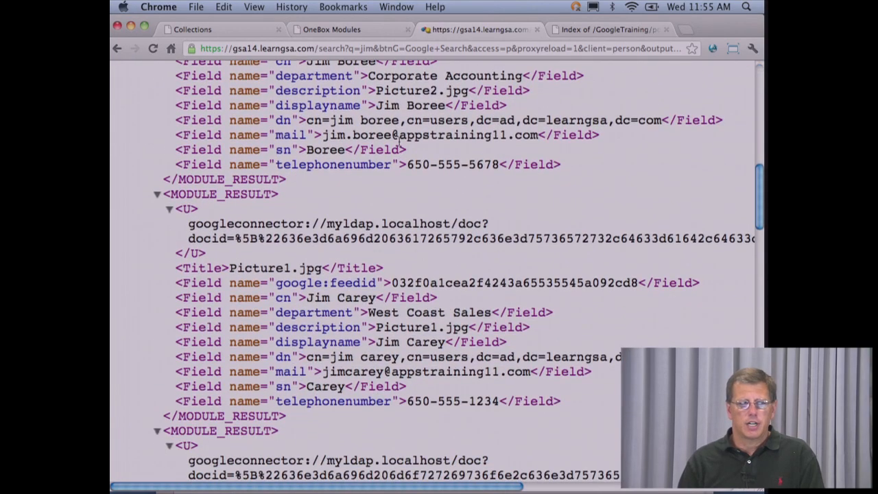
scroll(405, 144, up, 1)
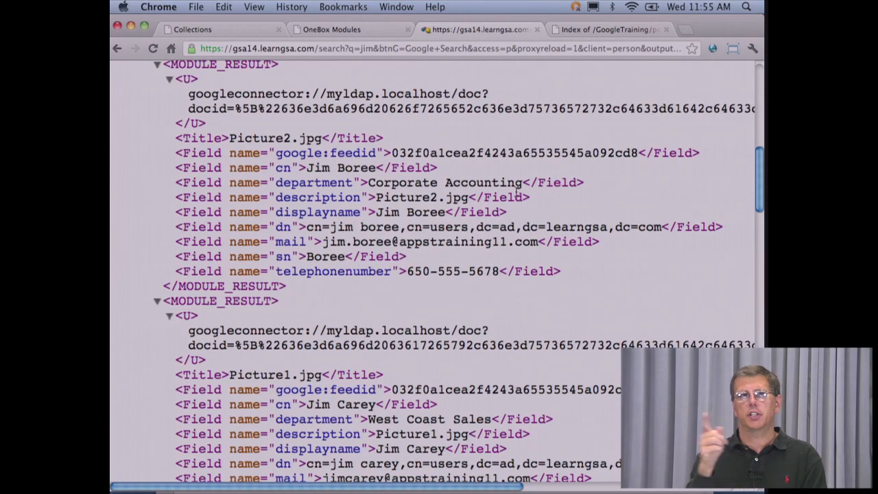
scroll(518, 192, up, 10)
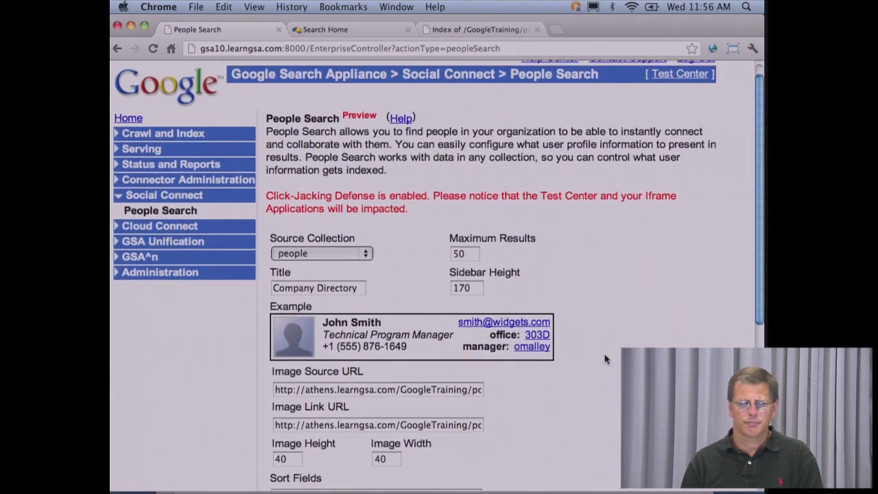
Step: Inspect the full Image Source URL and Image Link URL in the People Search settings, including the portraits folder and description placeholder
scroll(606, 358, down, 3)
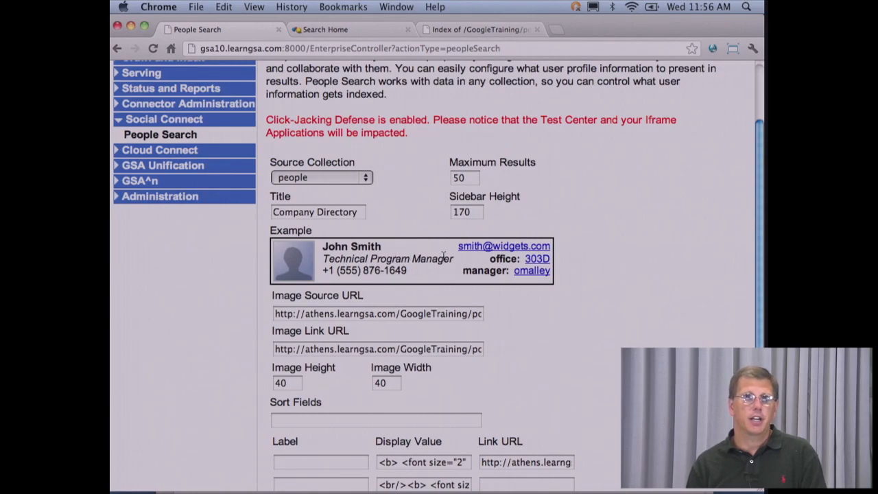
click(328, 314)
drag(327, 315, 487, 320)
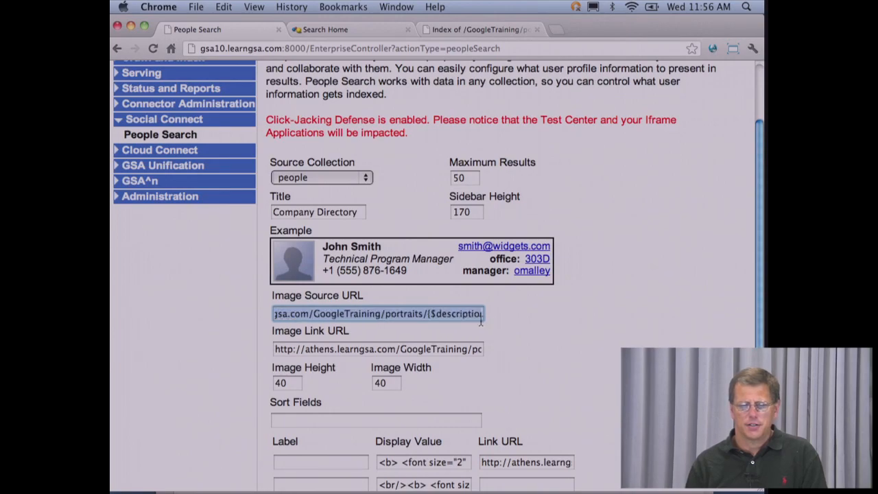
click(413, 320)
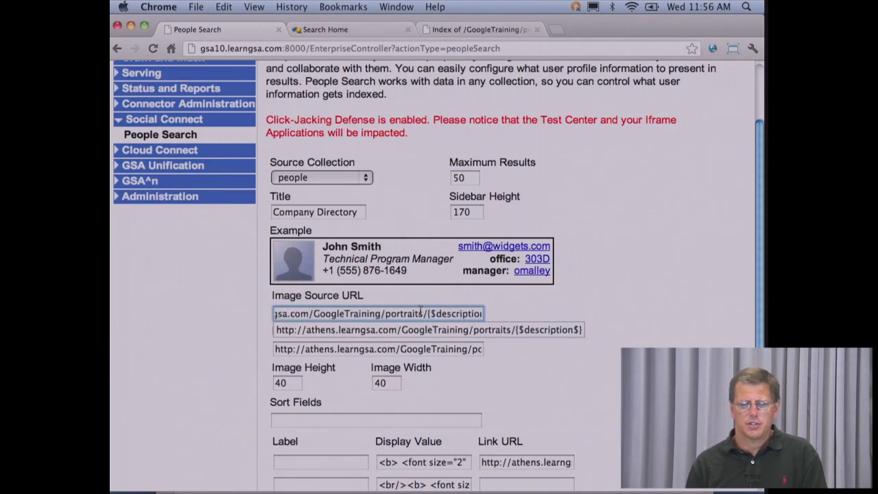
double_click(417, 313)
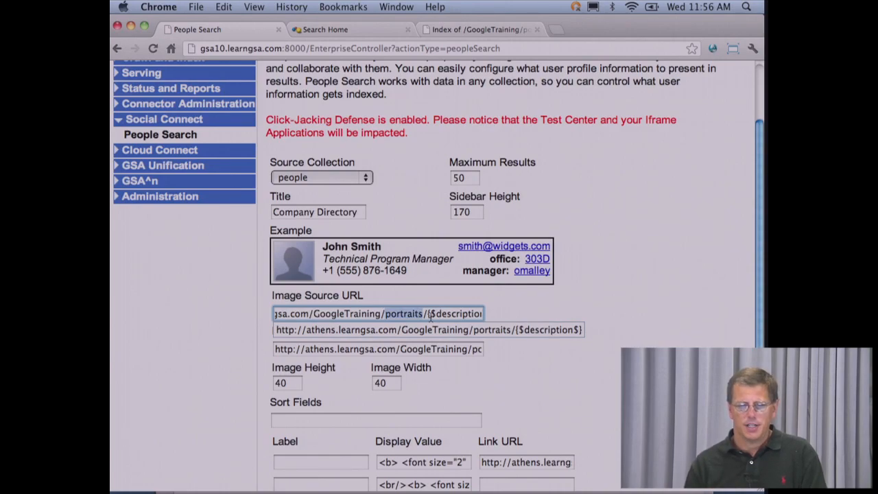
drag(431, 313, 487, 317)
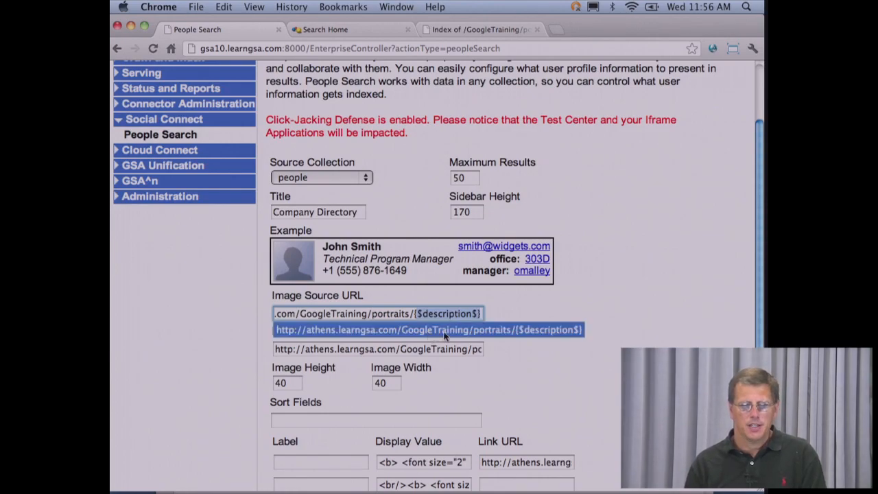
click(557, 313)
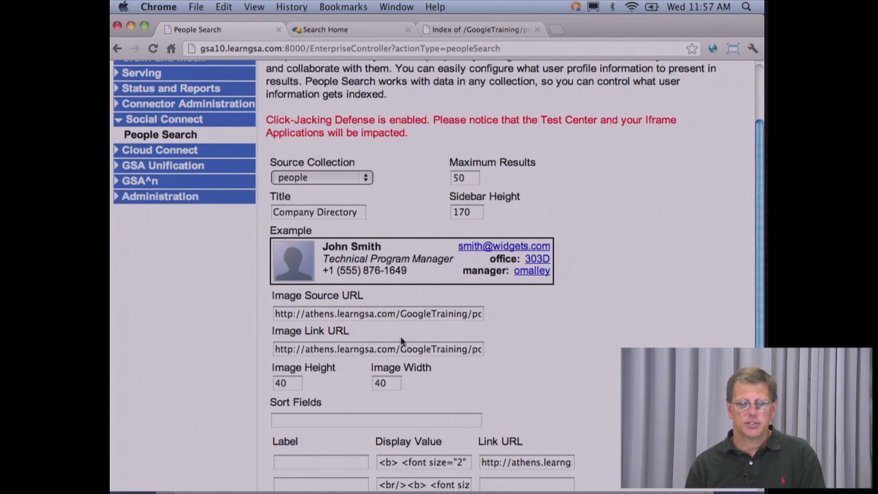
drag(401, 345, 498, 353)
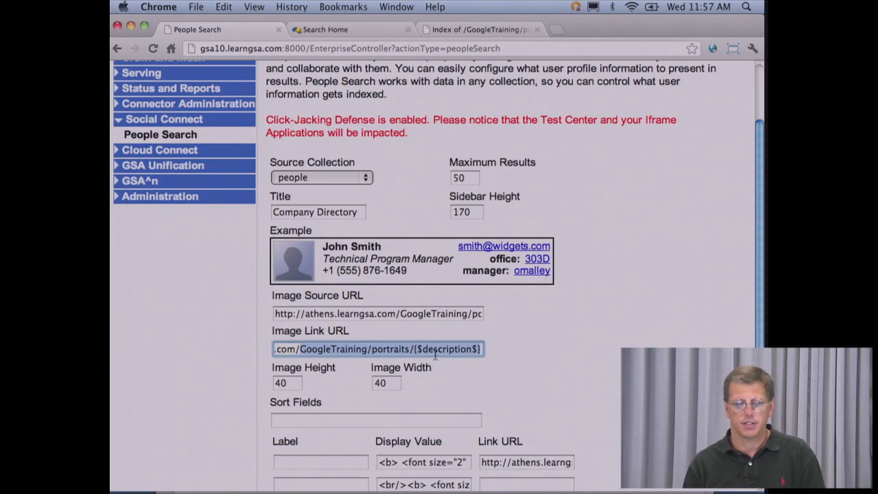
click(537, 376)
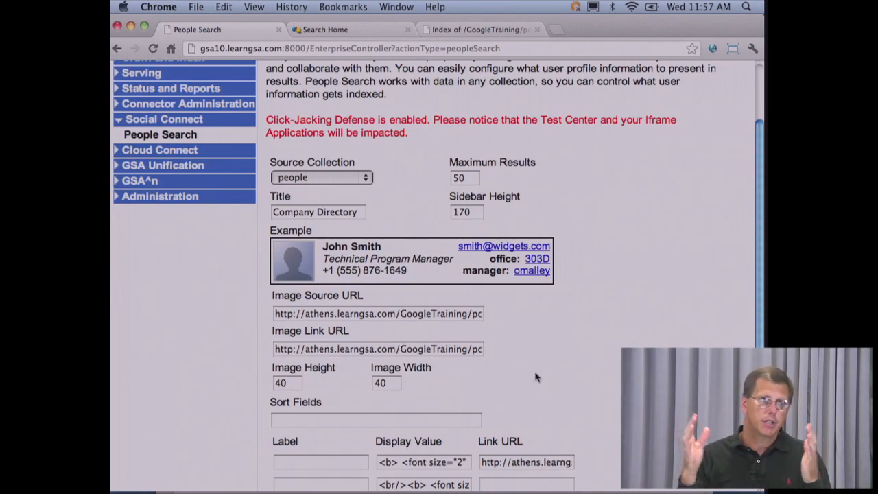
Step: Inspect the three filled Display Value entries for the display name, telephone number and mail attributes in the People Search settings
scroll(537, 376, down, 1)
scroll(536, 376, down, 2)
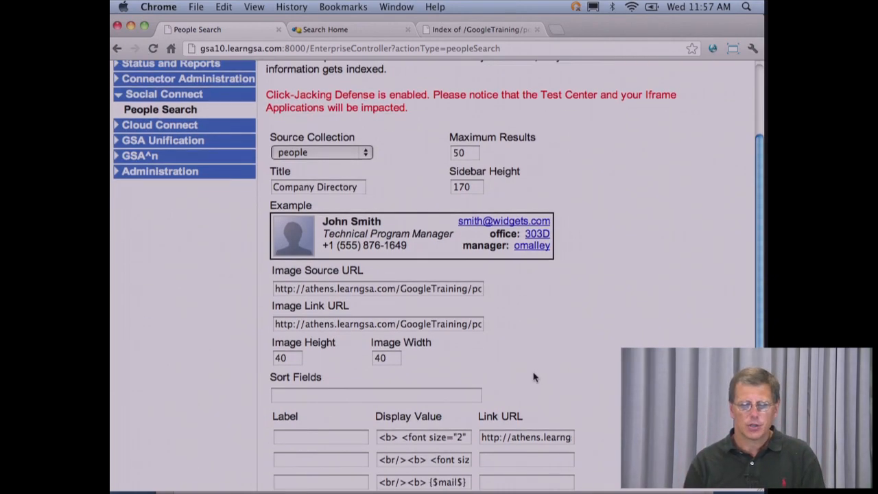
scroll(525, 355, down, 5)
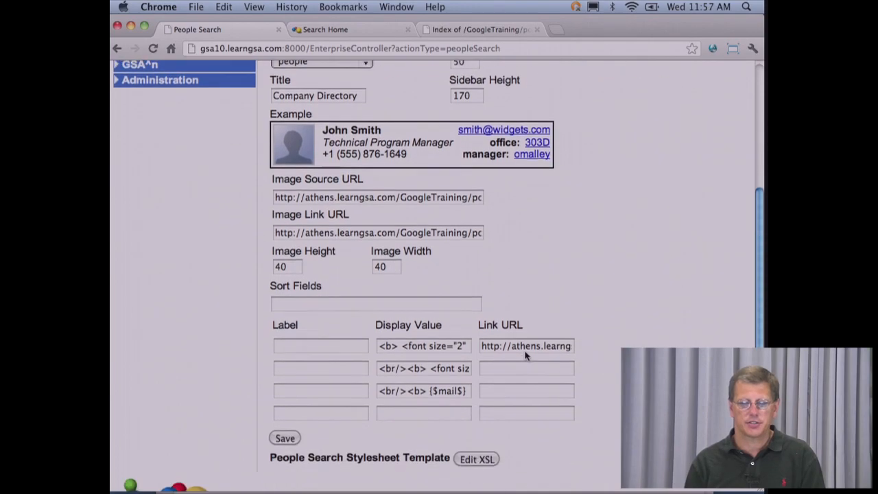
drag(415, 310, 480, 310)
click(434, 308)
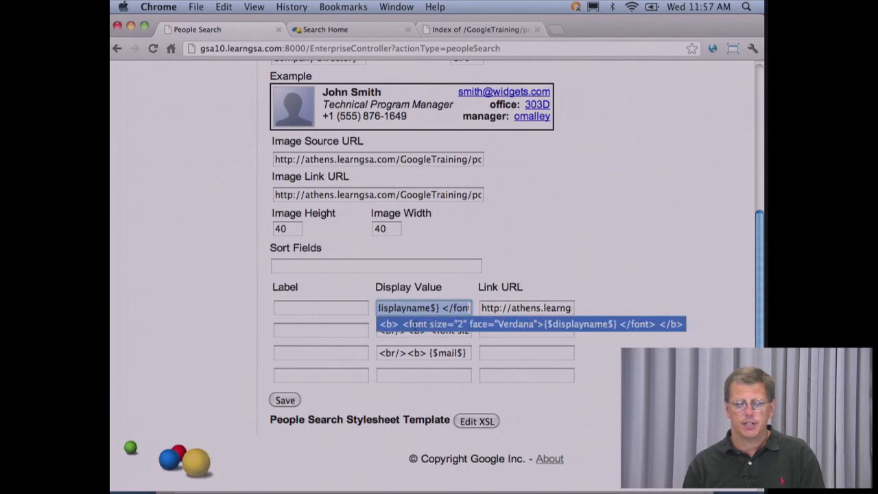
click(497, 351)
drag(458, 331, 484, 331)
click(414, 332)
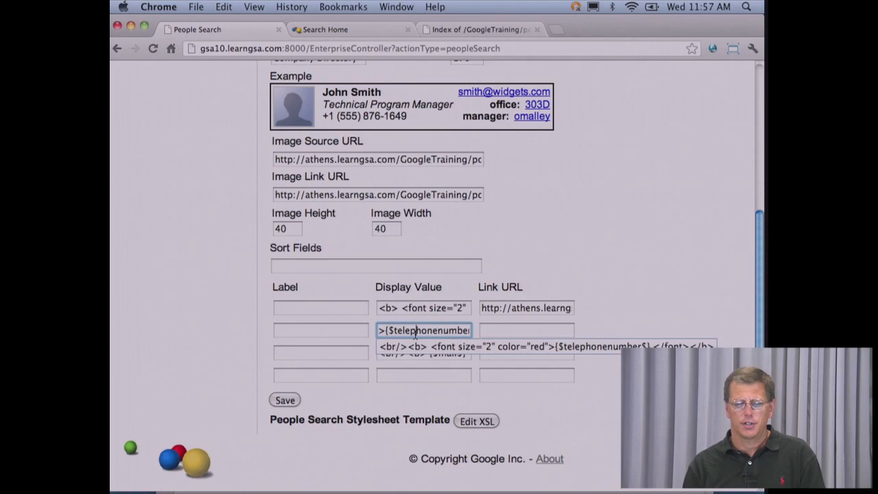
click(421, 376)
click(426, 354)
drag(425, 354, 481, 364)
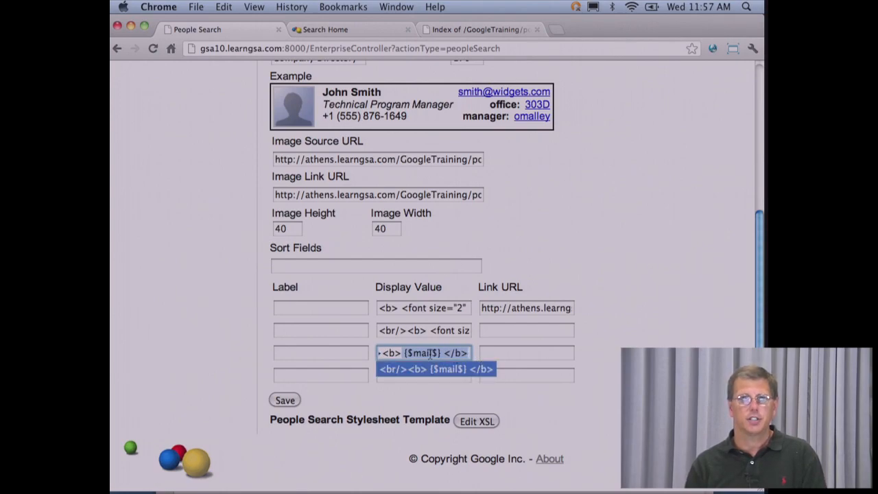
Step: Inspect the Link URL entry beside the display name value, including its sn placeholder
click(529, 308)
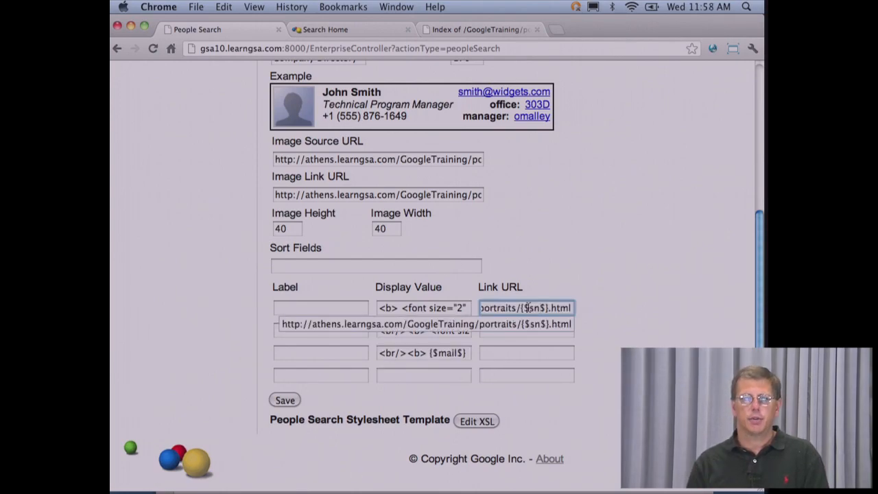
click(436, 307)
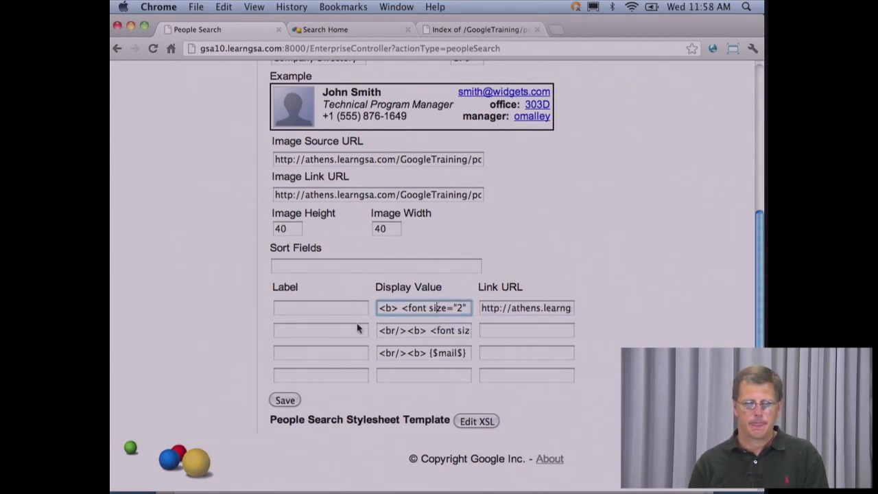
scroll(379, 211, up, 5)
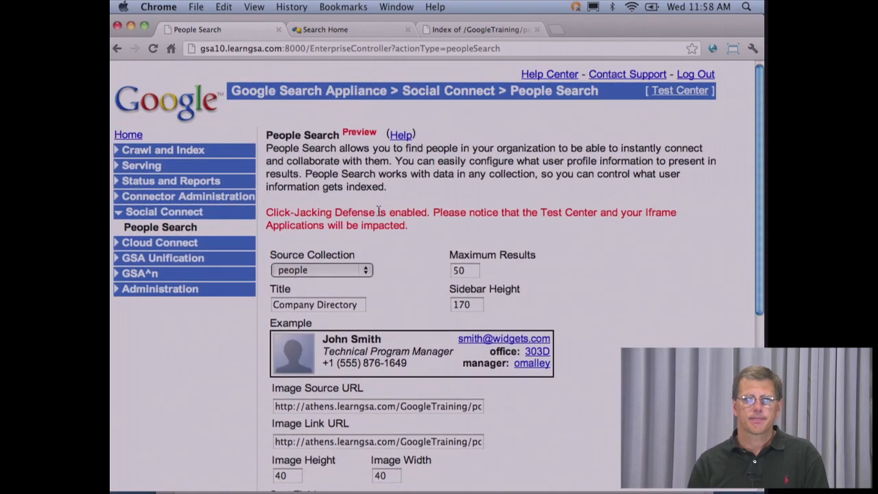
Step: Search the default front end's public content for the employee's first name
click(343, 29)
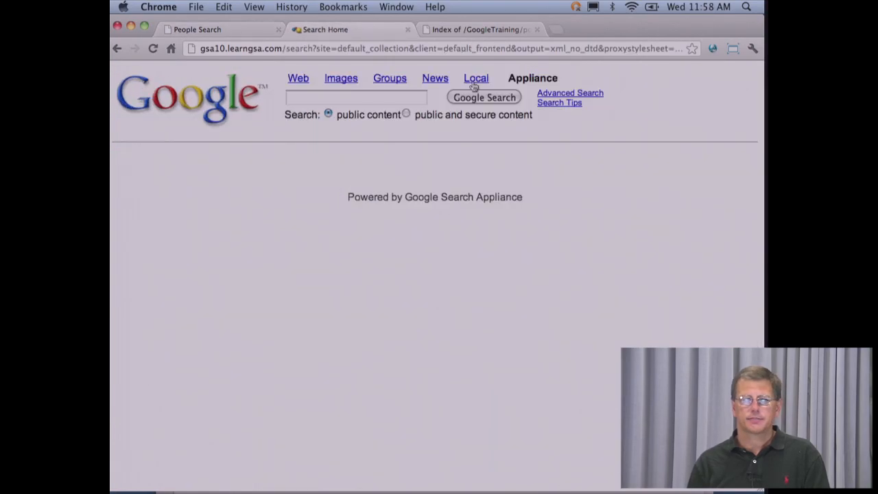
click(393, 97)
text(jim)
key(Return)
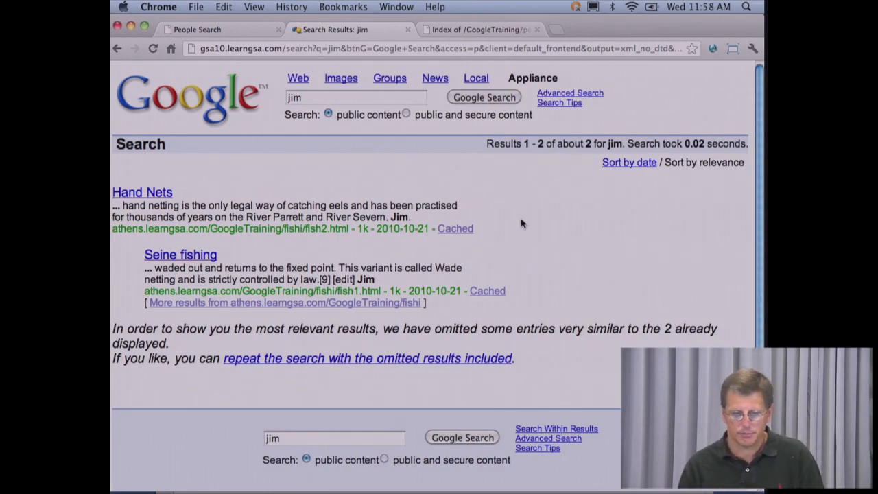
Step: Look up the available front end names in the appliance's Serving settings and return to the search results
click(249, 30)
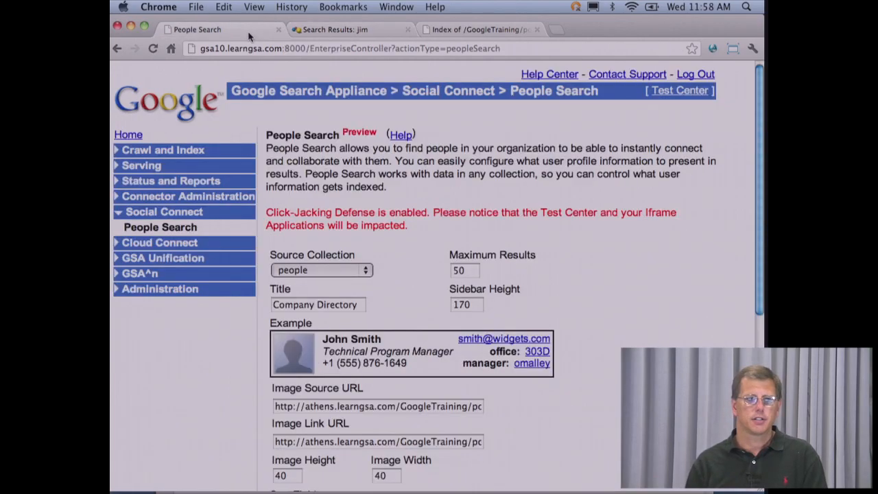
click(155, 167)
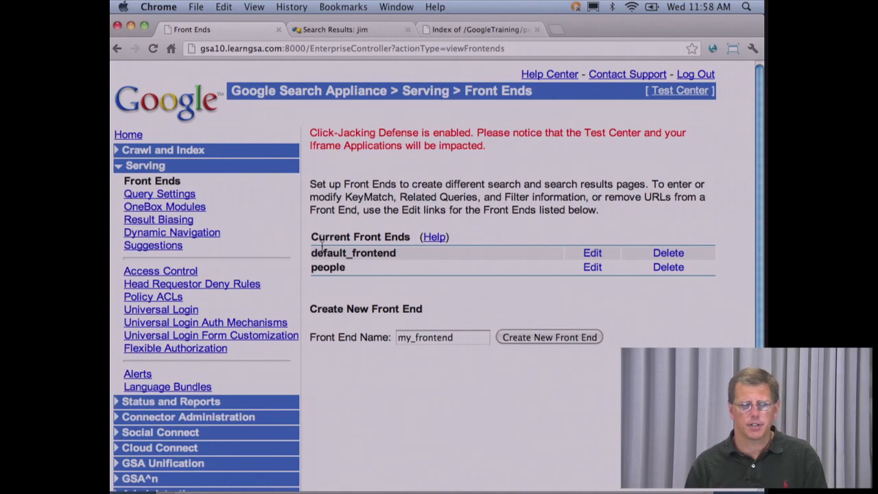
click(388, 30)
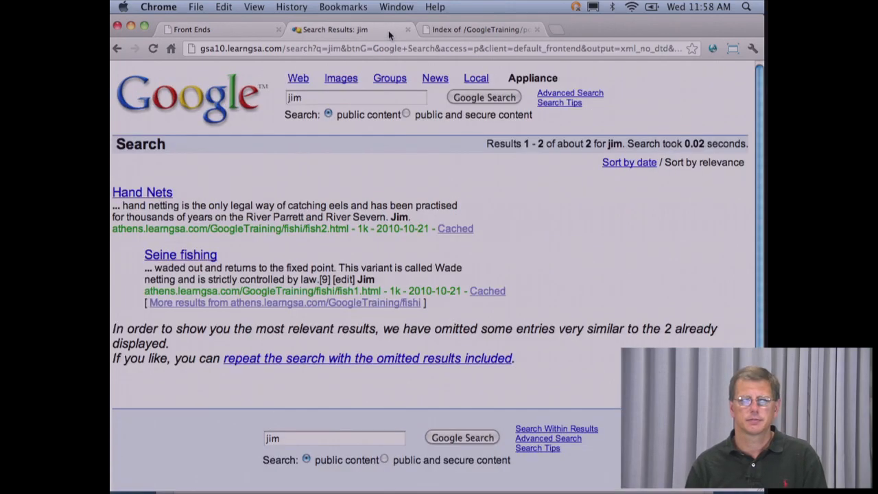
Step: Set both the client and proxystylesheet parameters in the search results URL to people and reload the results
double_click(565, 48)
text(people)
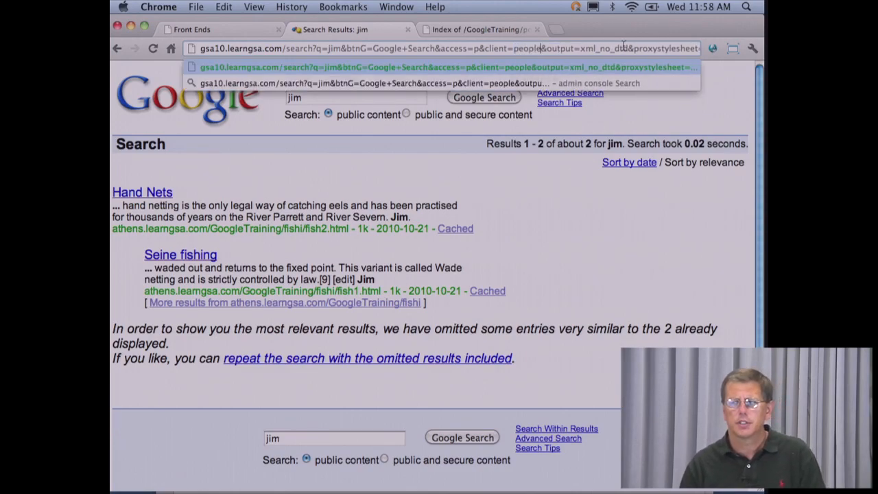
drag(634, 48, 714, 57)
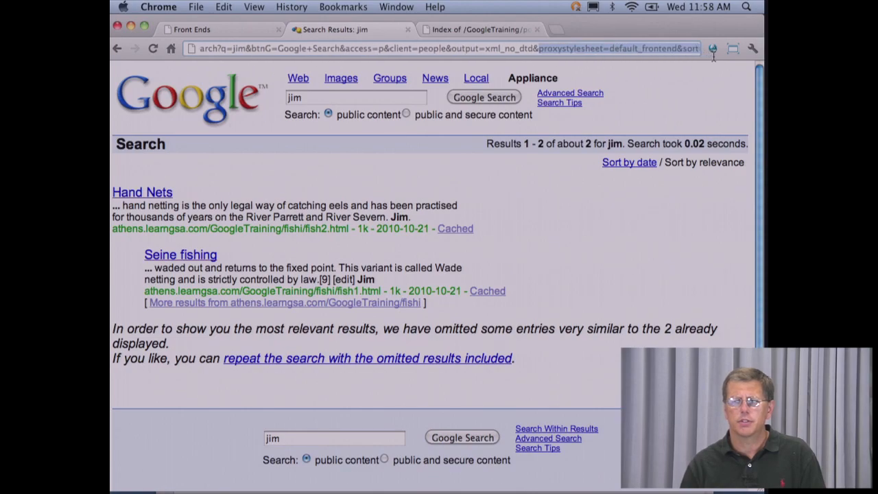
double_click(645, 48)
text(people)
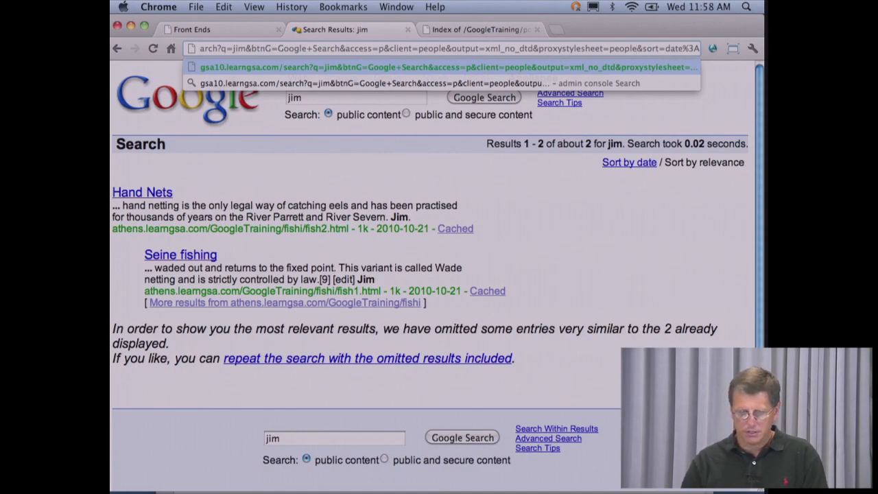
key(Return)
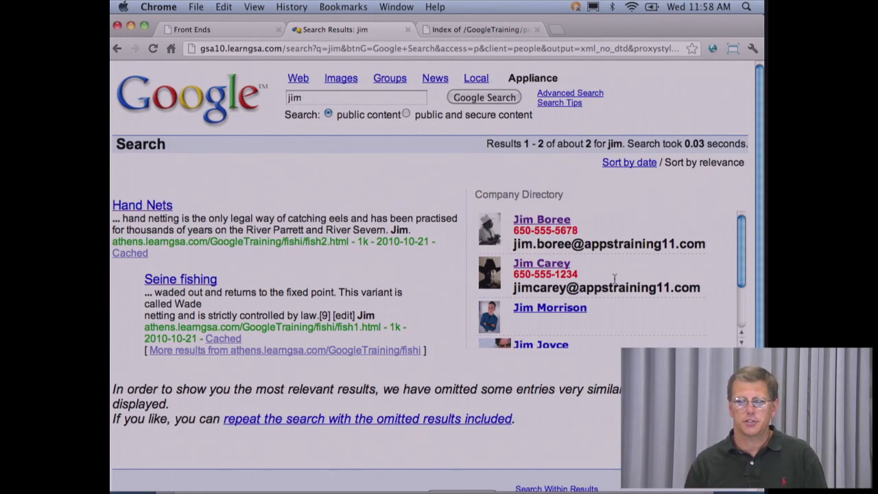
Step: Check the portrait image and its URL, plus the linked profile page, of the first Company Directory entry, returning to the results each time
click(497, 234)
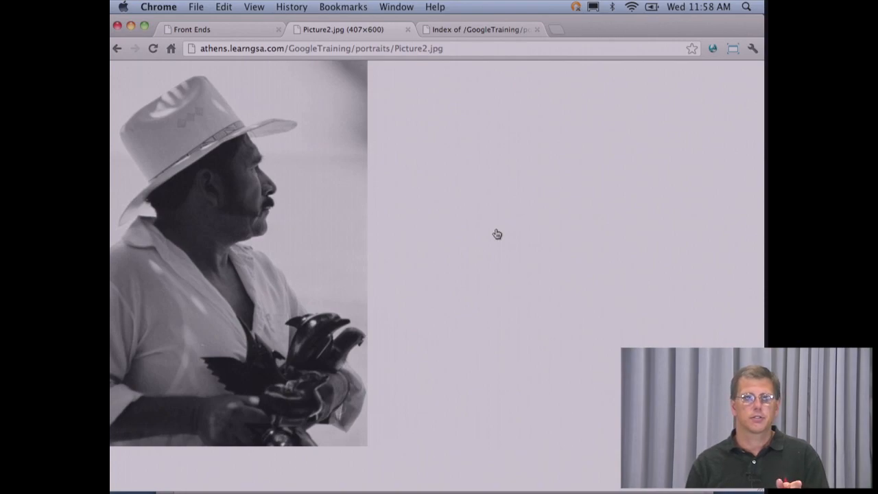
drag(382, 49, 284, 55)
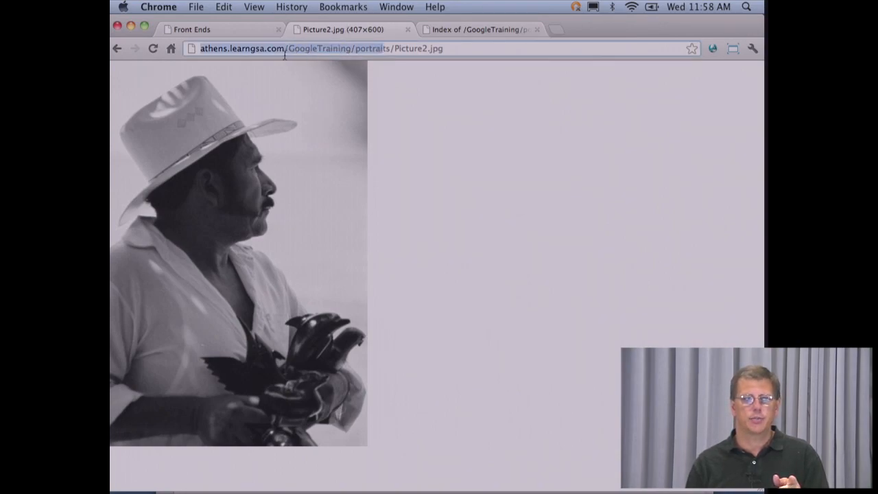
click(117, 48)
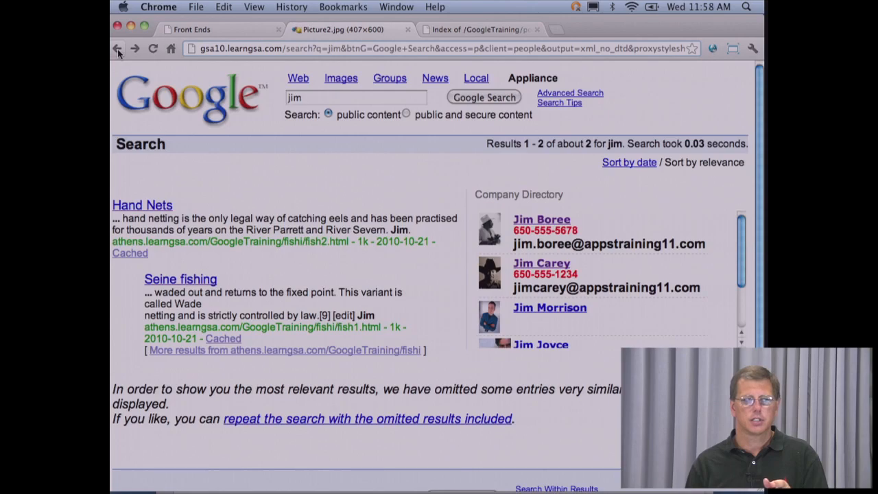
click(546, 223)
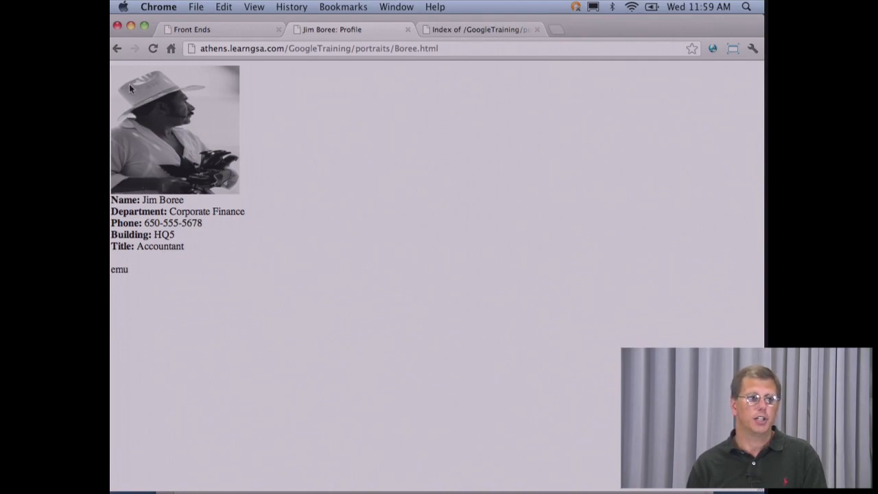
click(117, 52)
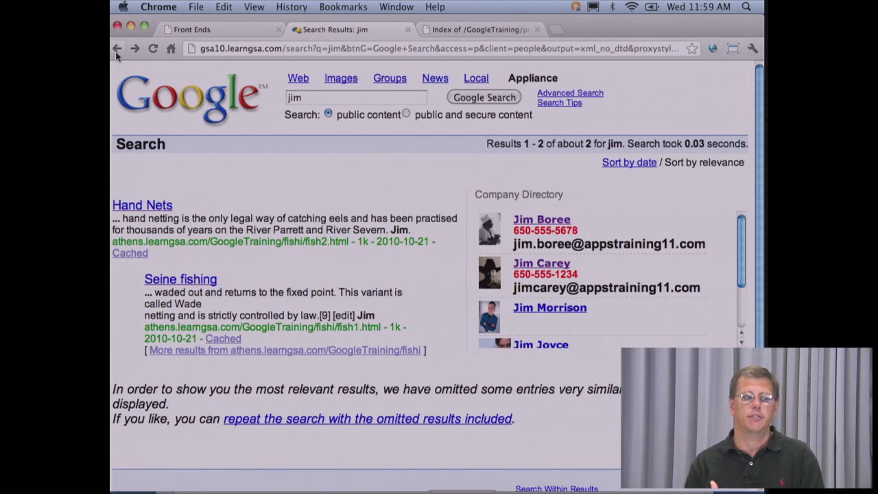